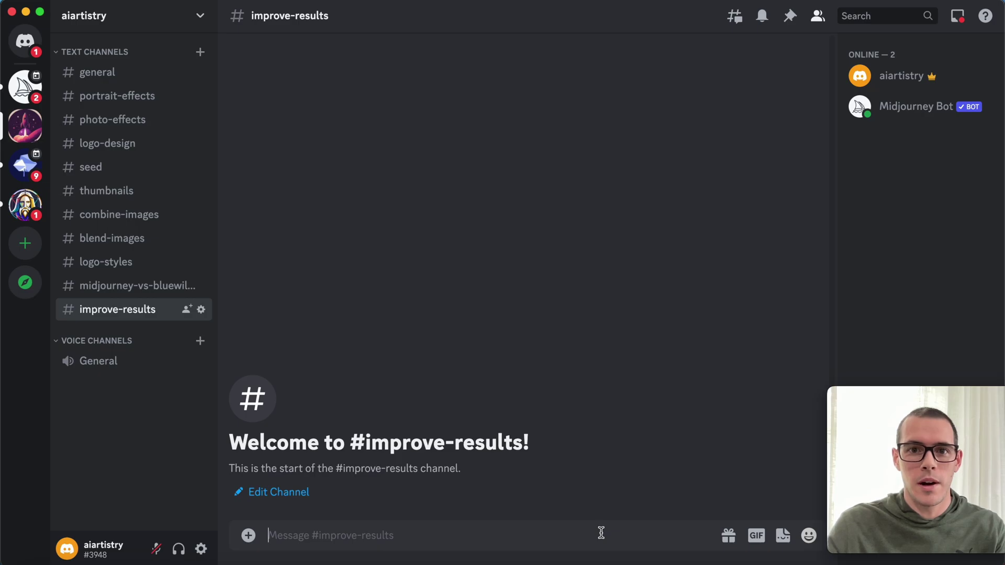
Step: Send /settings to show the bot's MJ version 5, Base quality, Style med, Public and Fast modes
text(/s)
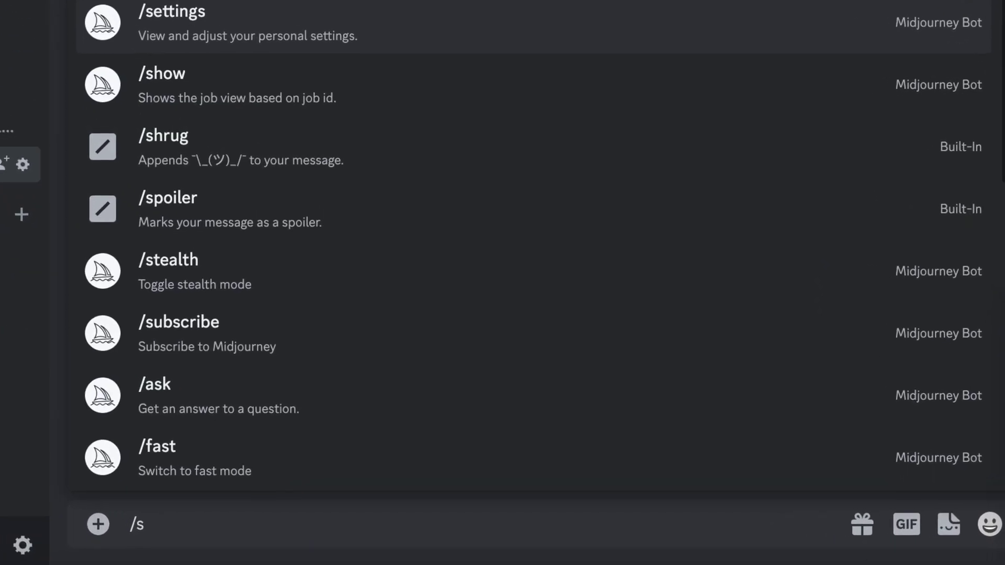
text(ettings)
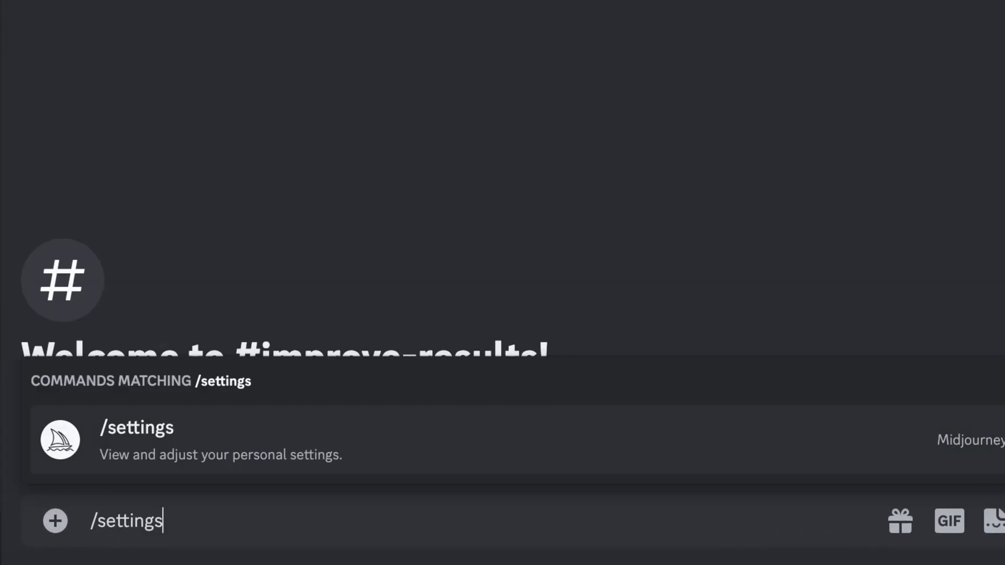
key(Return)
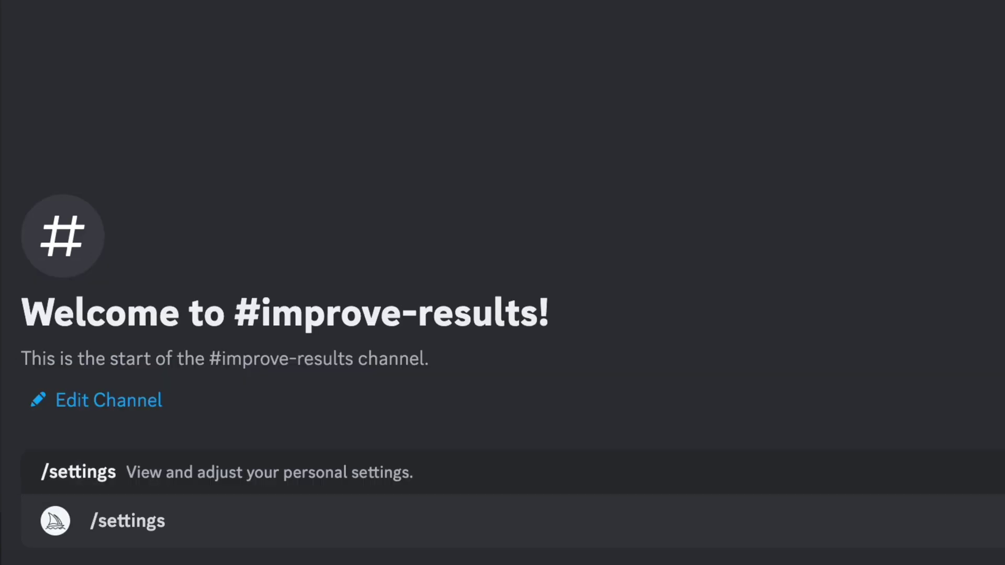
key(Return)
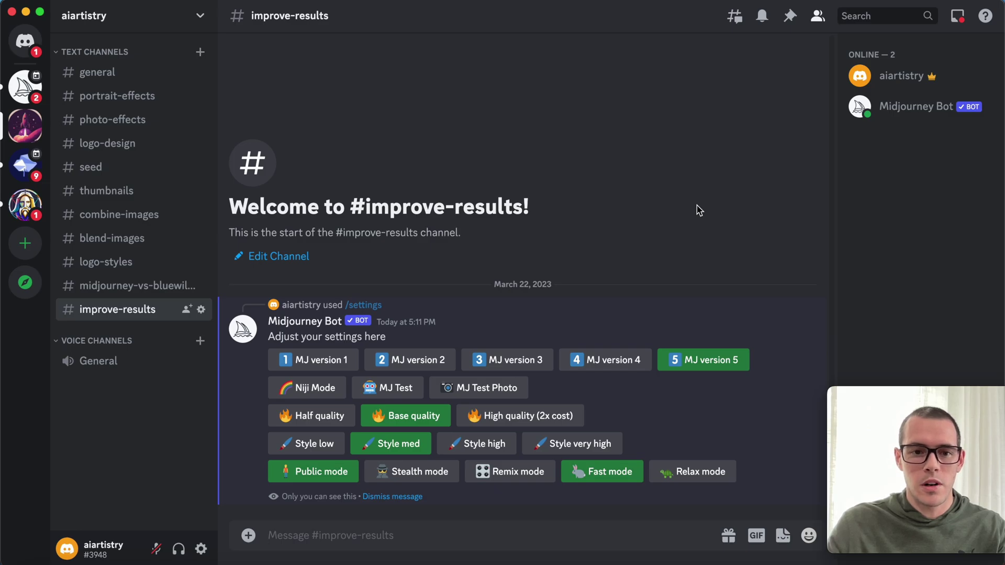
Step: Start an /imagine prompt: 'an american astronaut walking in his spacesuit at sunset with colorful reflections on…'
text(/im)
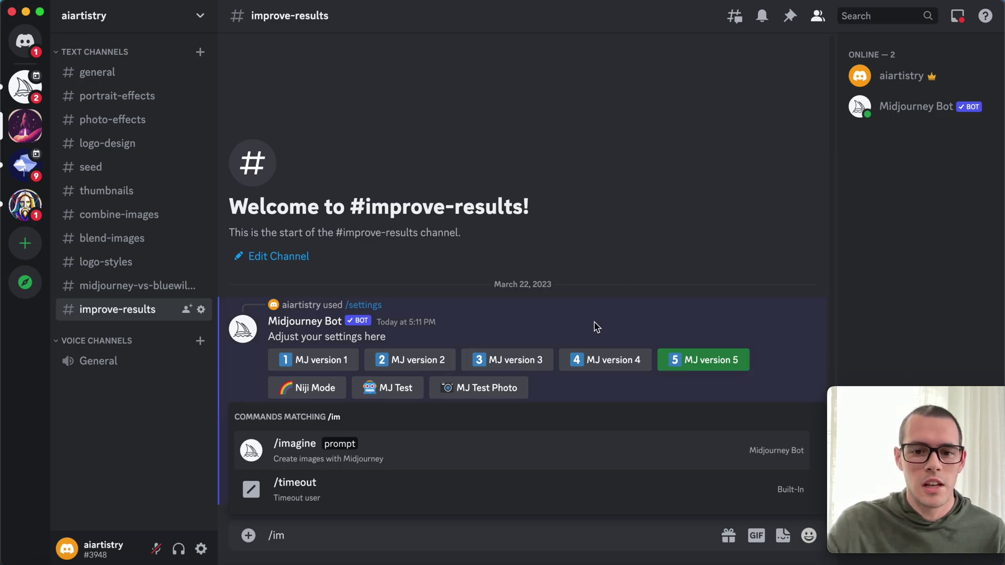
click(523, 451)
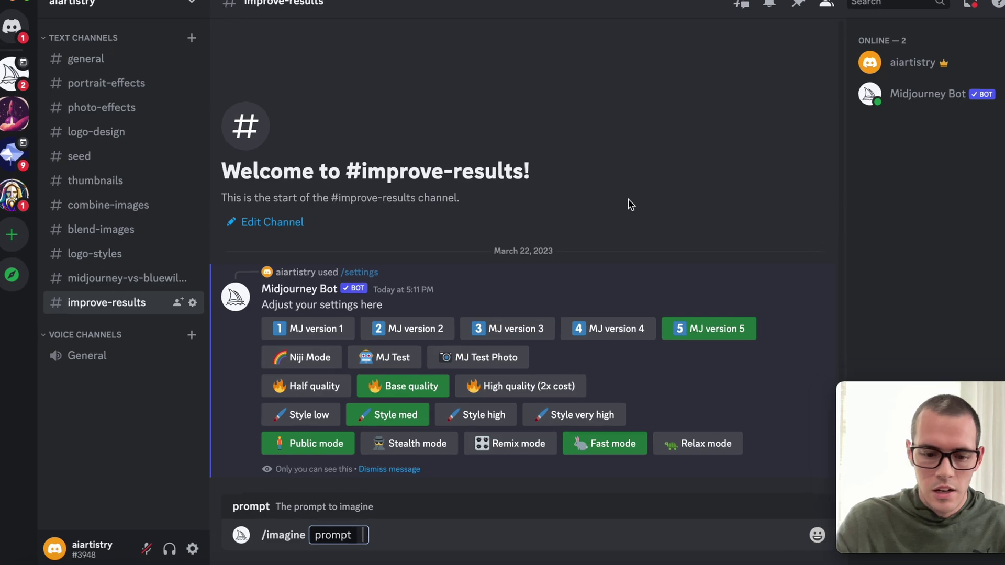
text(an american)
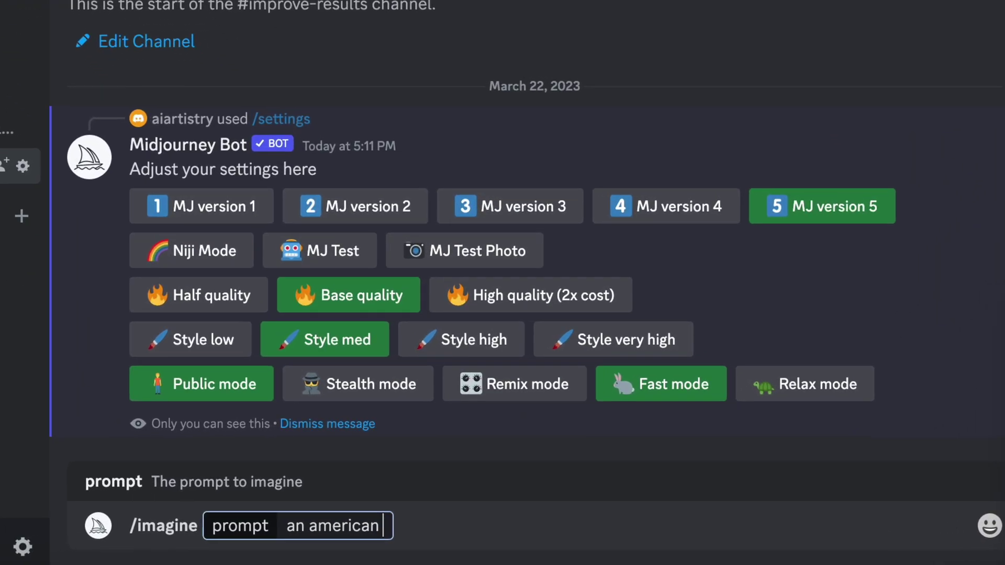
text( astronaut )
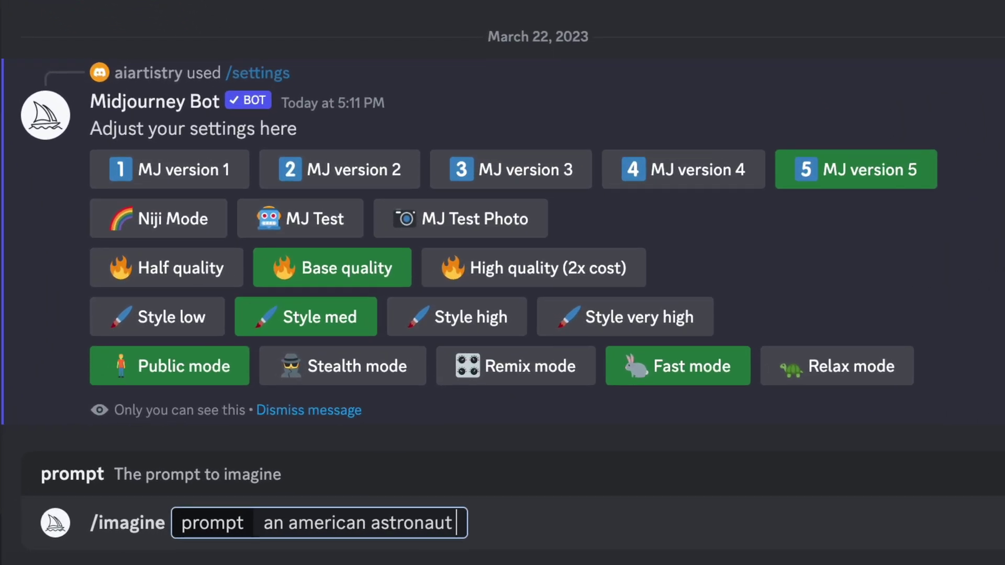
text(walking in)
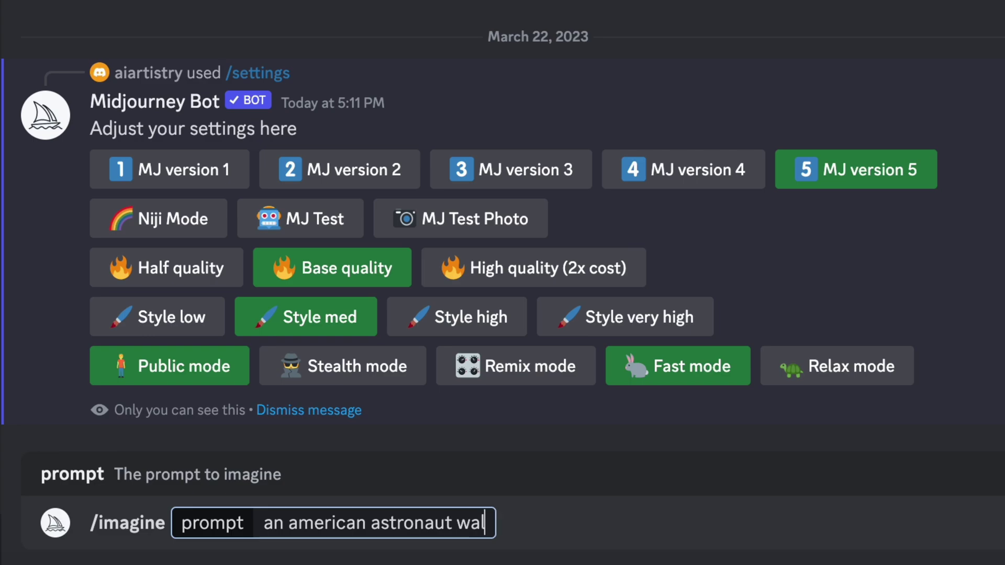
text( his )
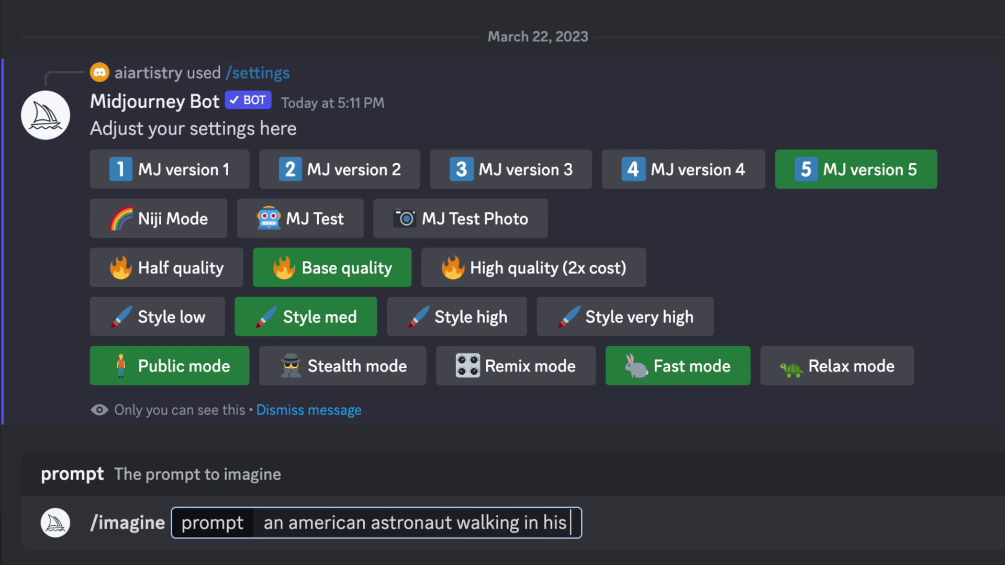
text(spacesui)
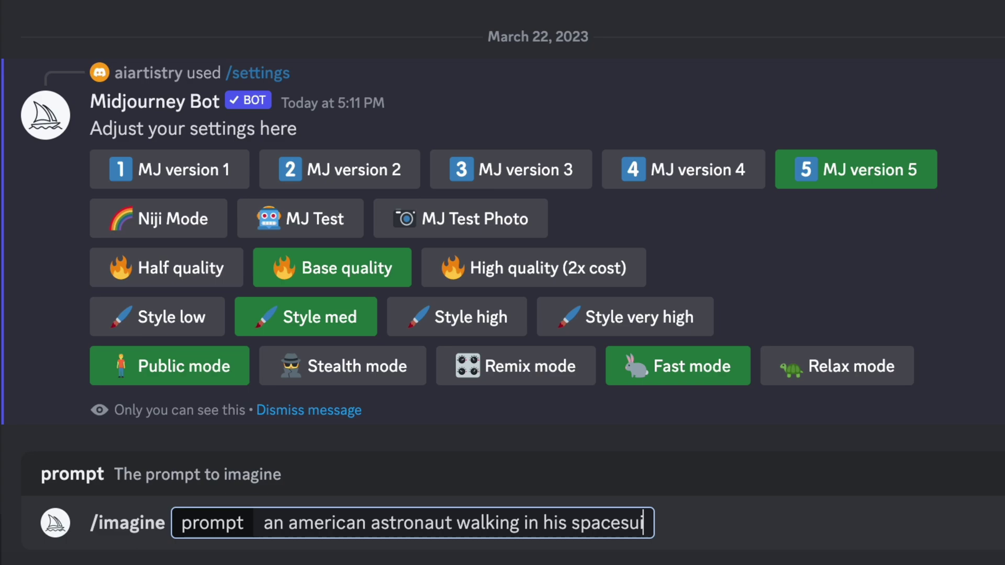
text(t at sun)
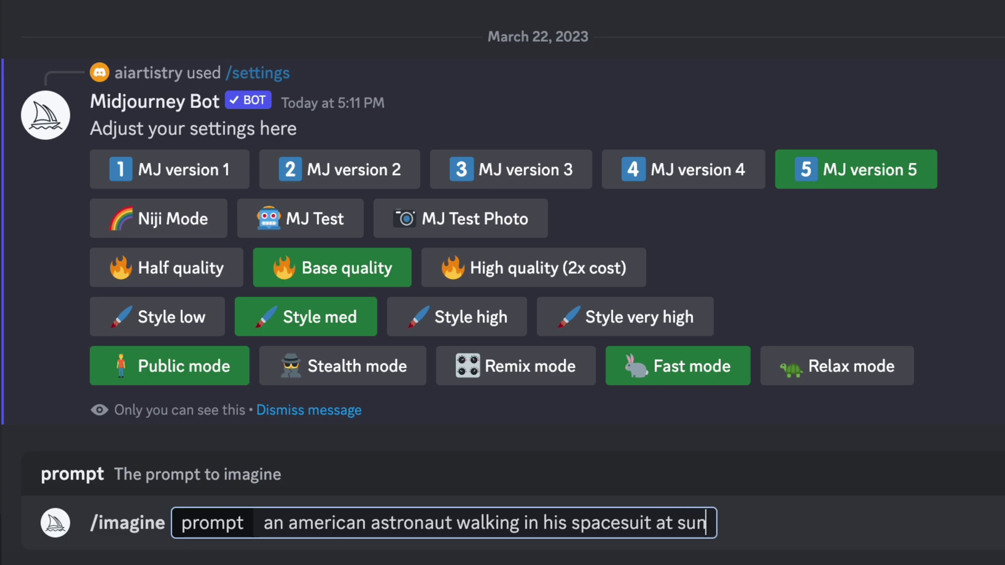
text(set with colo)
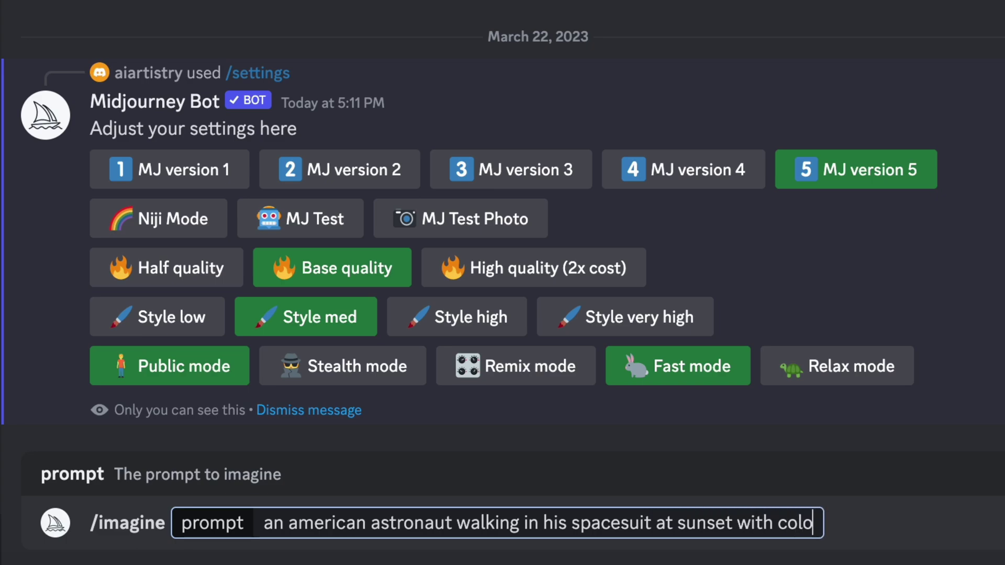
text(rful refle)
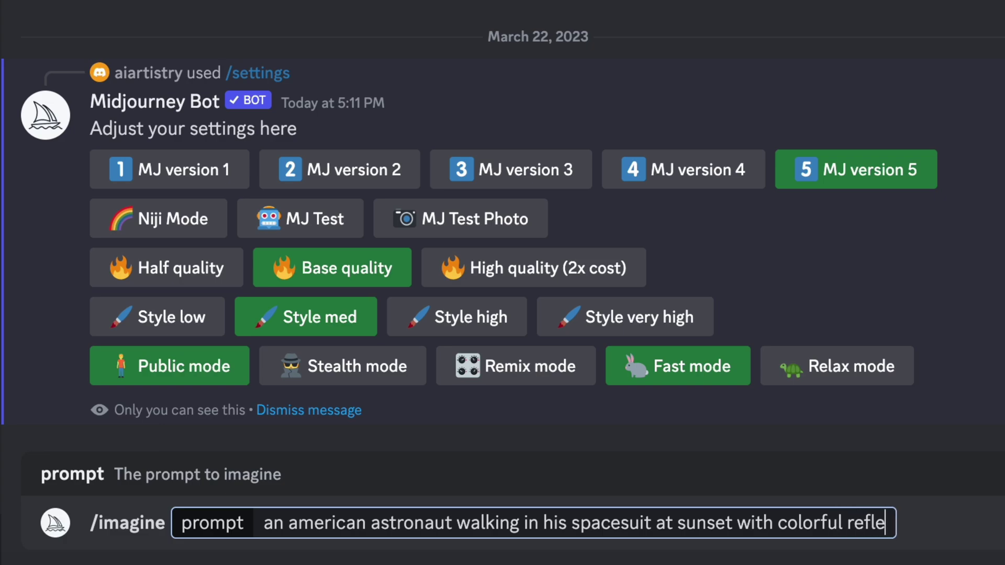
text(ctions)
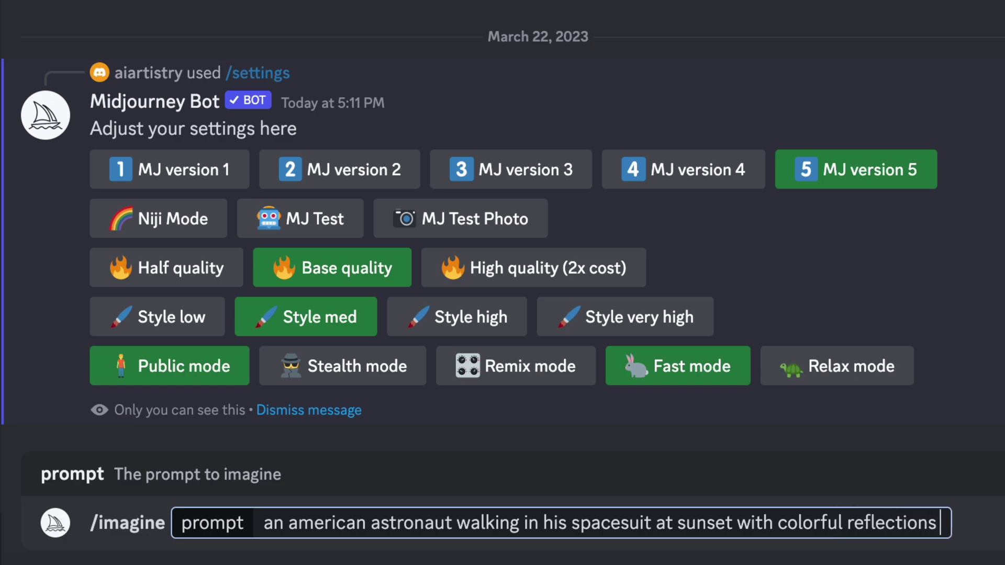
text( on the v)
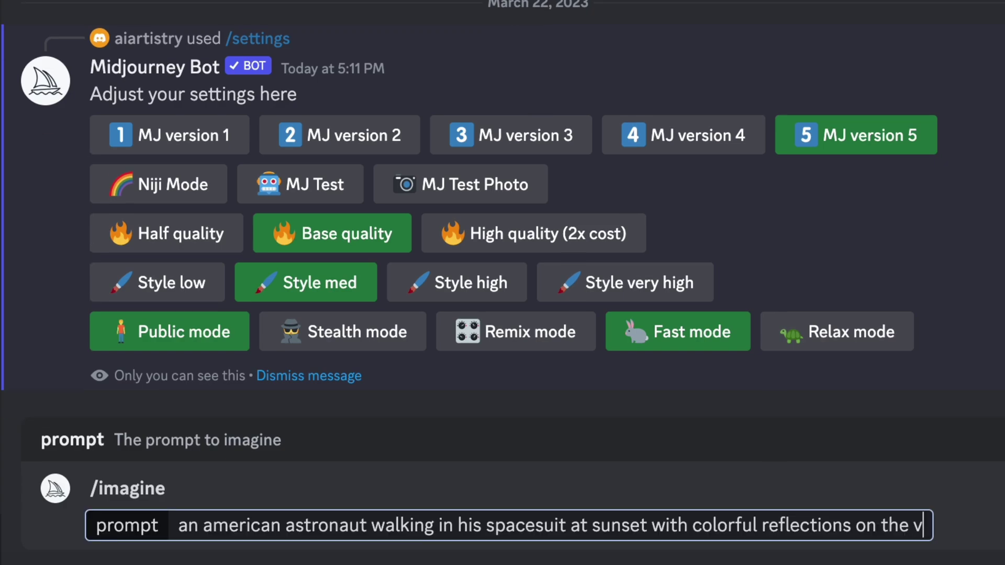
text(isor of his)
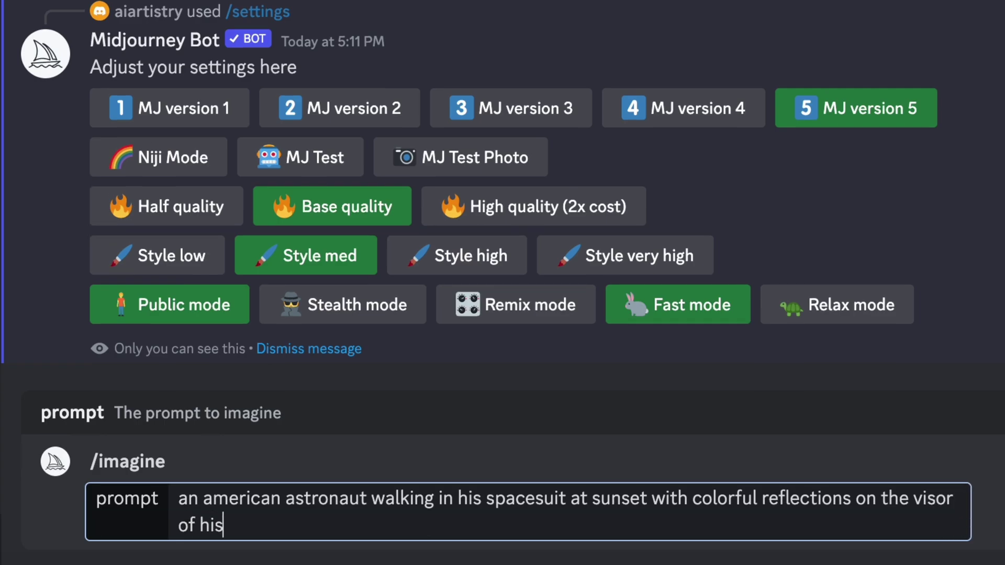
text( helmet)
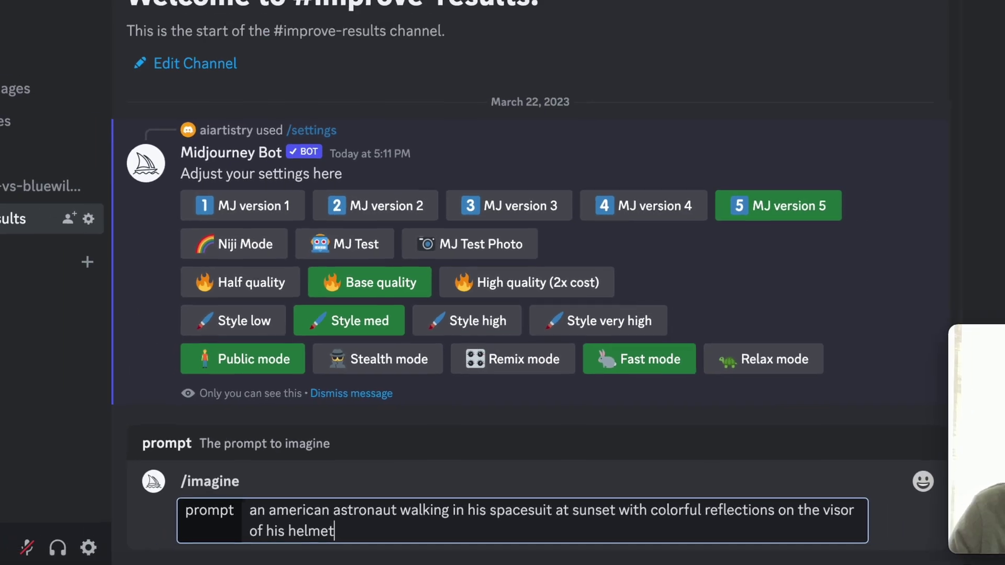
Step: Submit the astronaut prompt, preview the four-image grid, and upscale Images #1 and #4
key(Return)
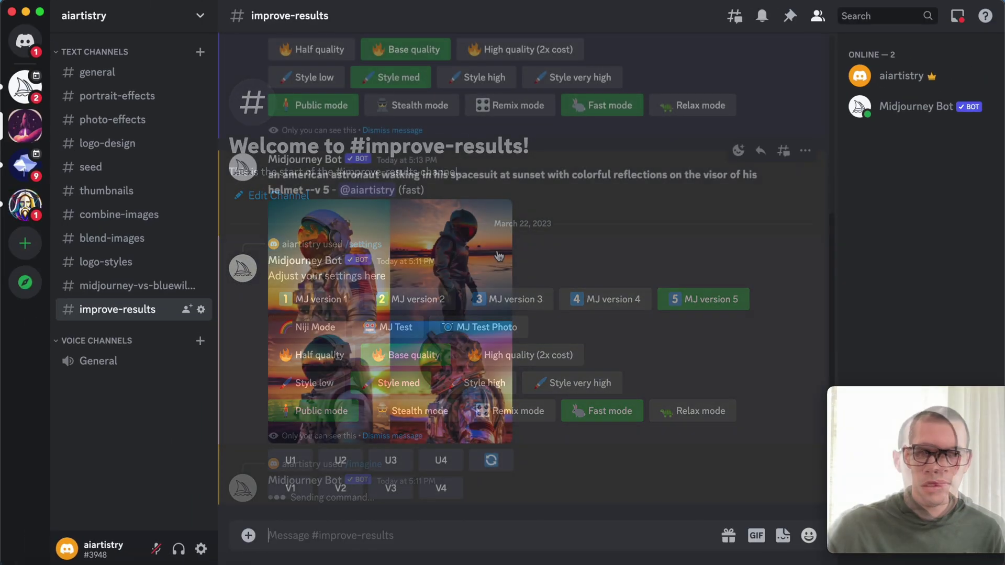
click(497, 249)
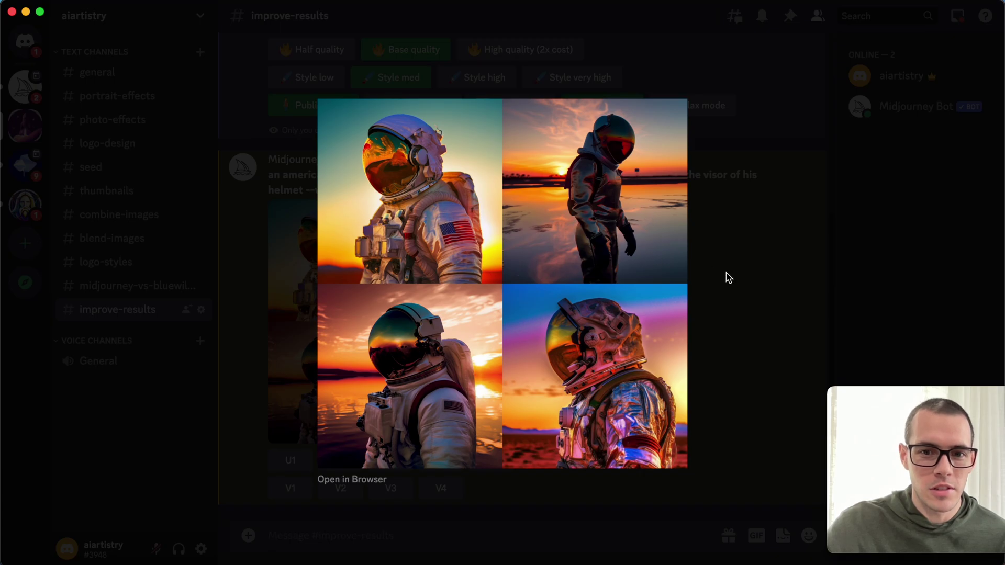
click(728, 288)
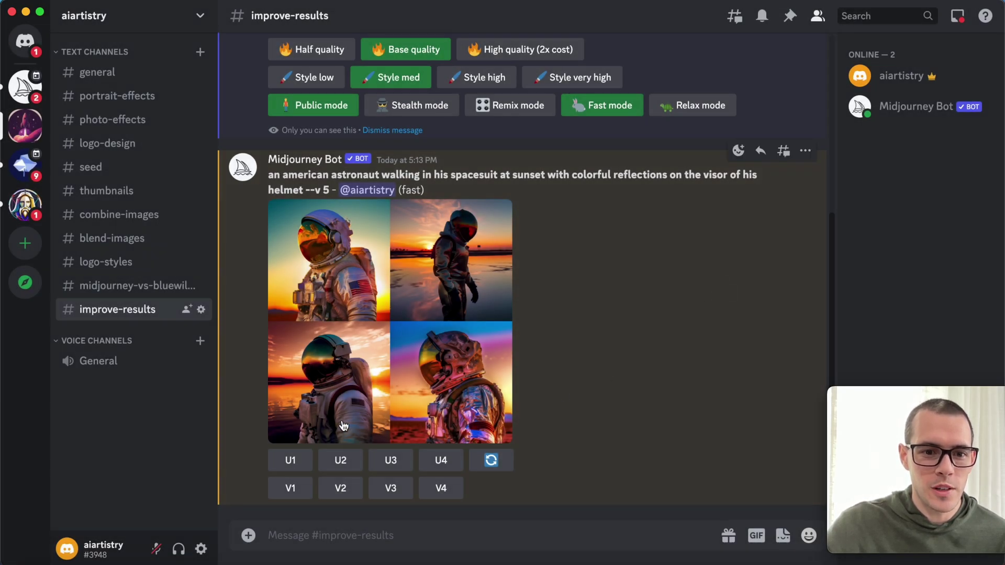
click(295, 461)
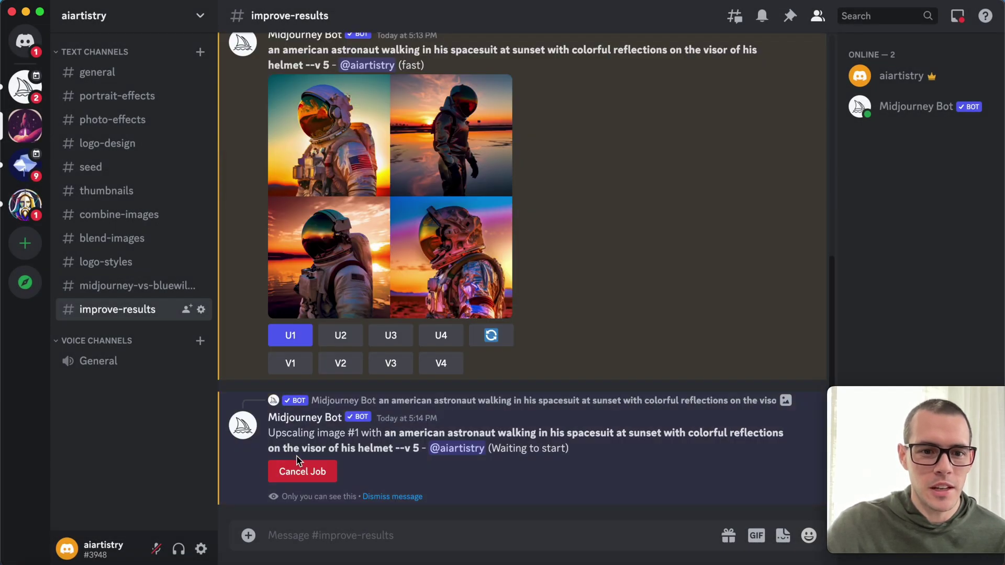
scroll(569, 314, up, 3)
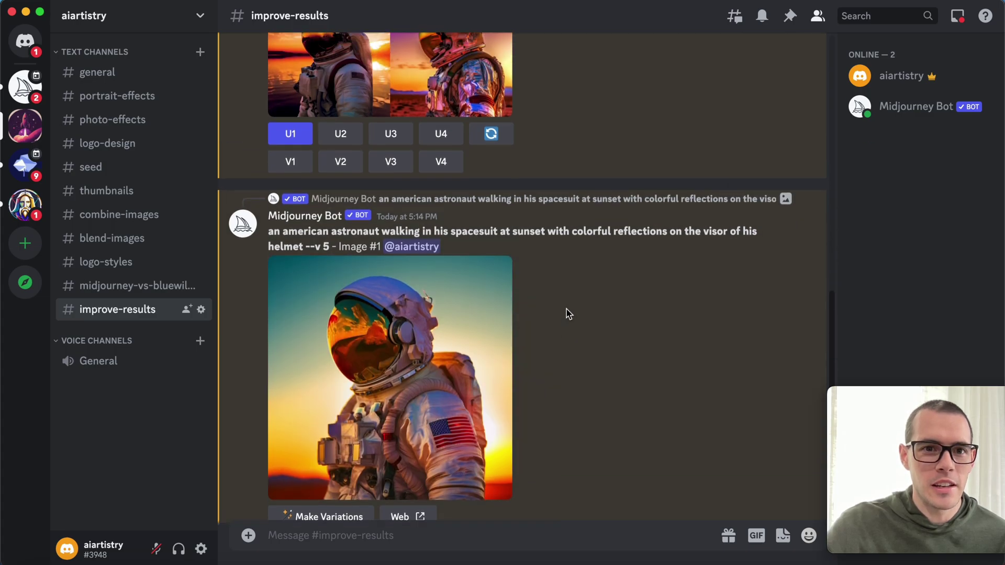
scroll(351, 198, up, 2)
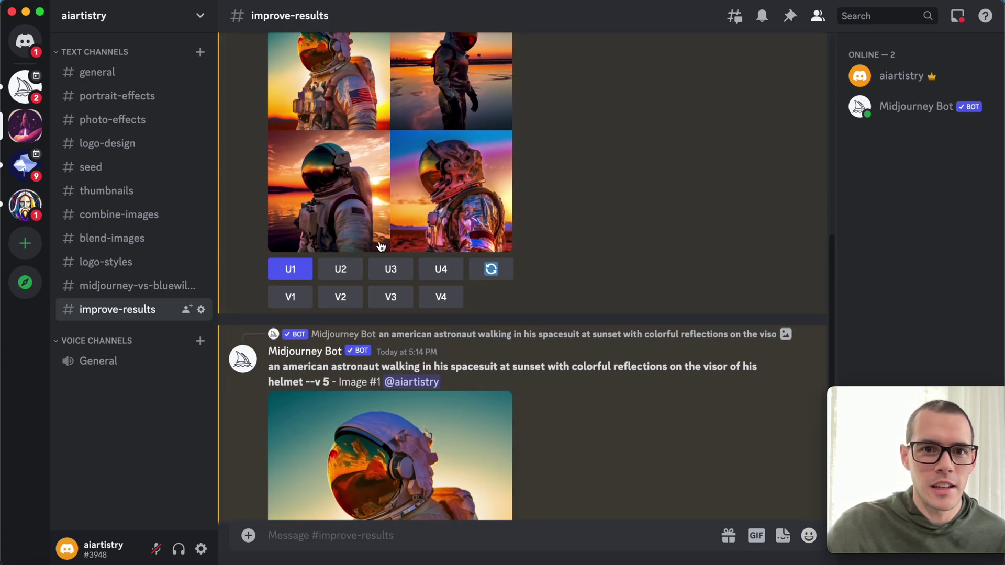
click(441, 268)
Step: View the upscaled astronaut Images #1 and #4 at full size, closing each preview
scroll(547, 314, down, 8)
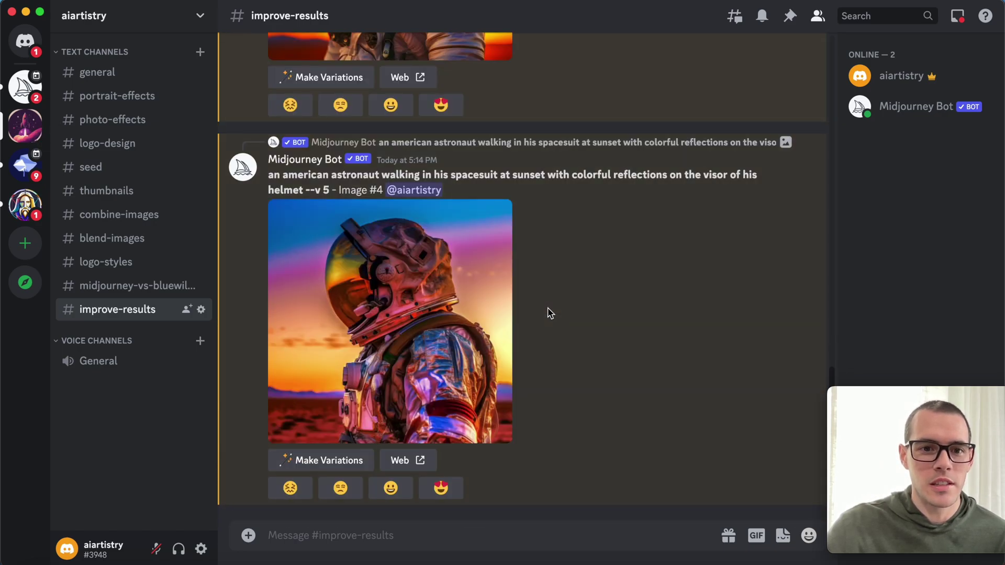
scroll(549, 313, up, 10)
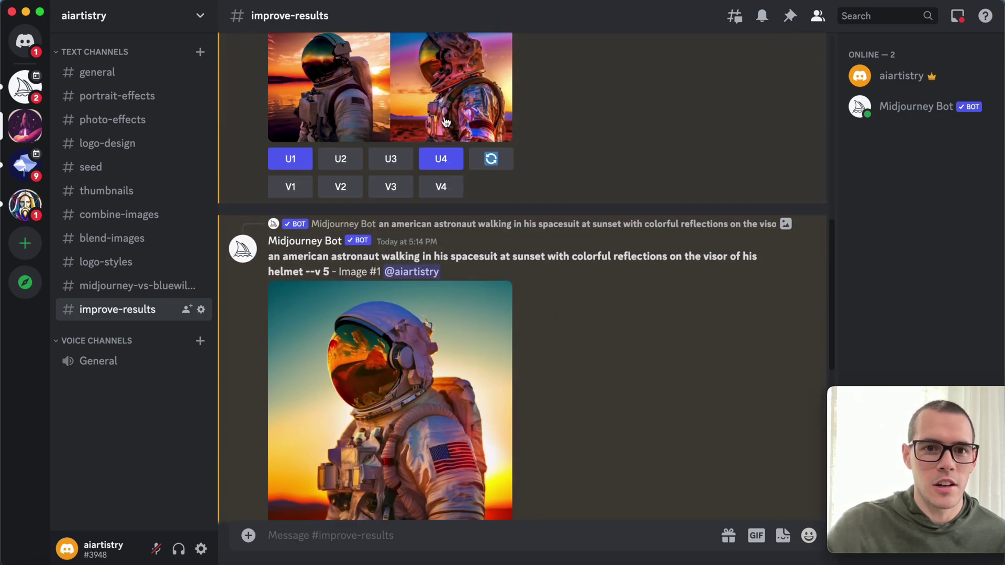
scroll(398, 102, up, 3)
scroll(442, 134, down, 3)
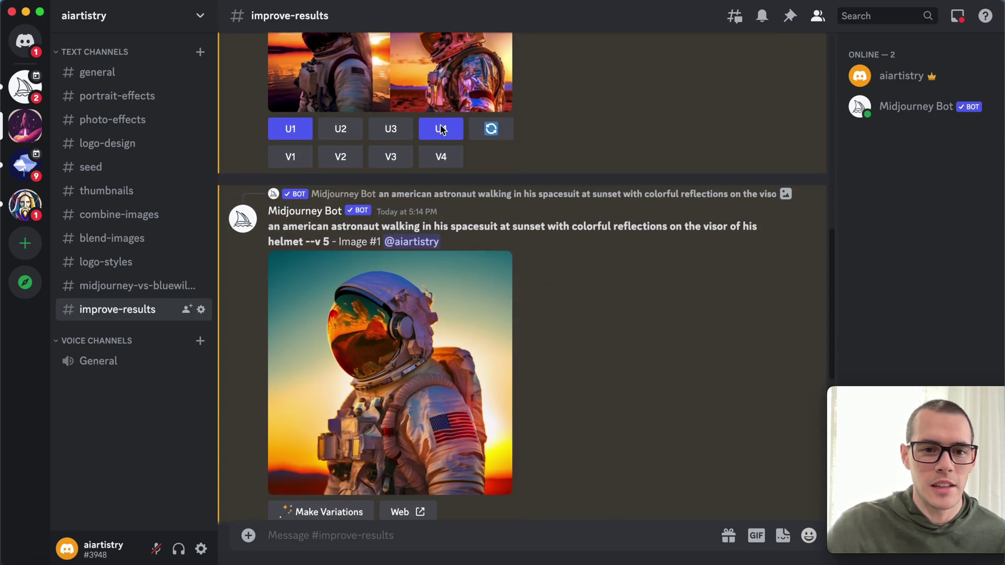
scroll(453, 234, down, 4)
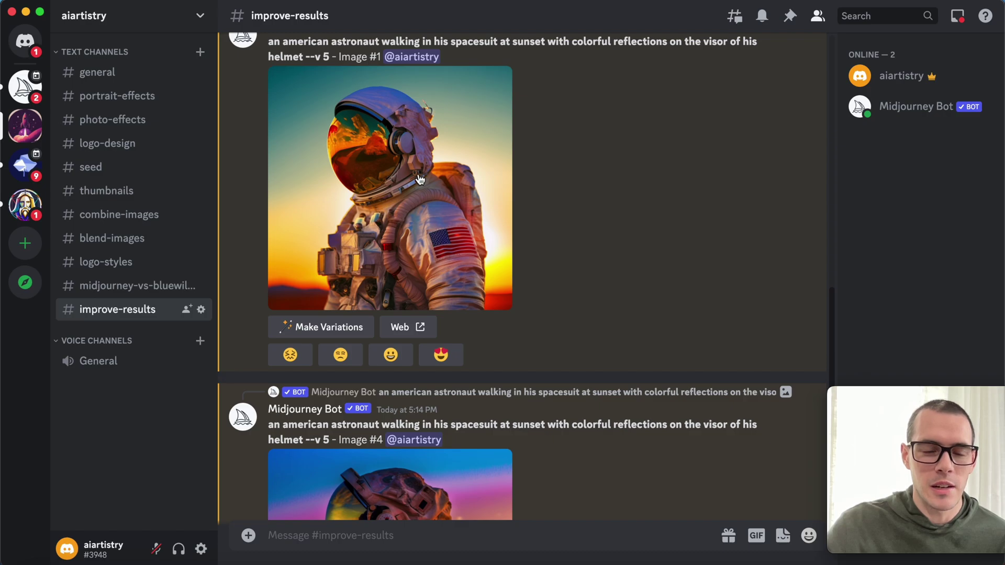
click(420, 179)
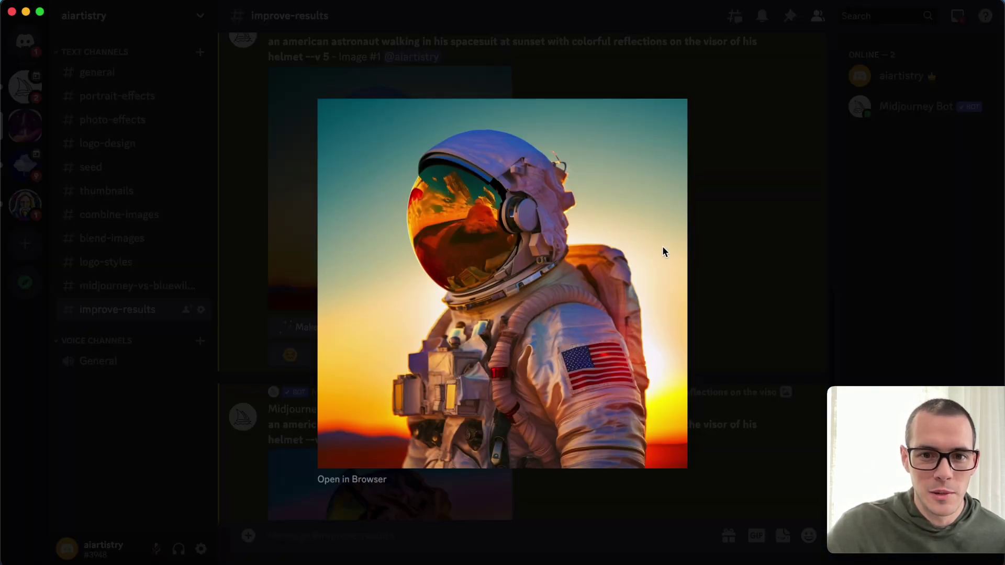
click(727, 277)
scroll(495, 309, down, 5)
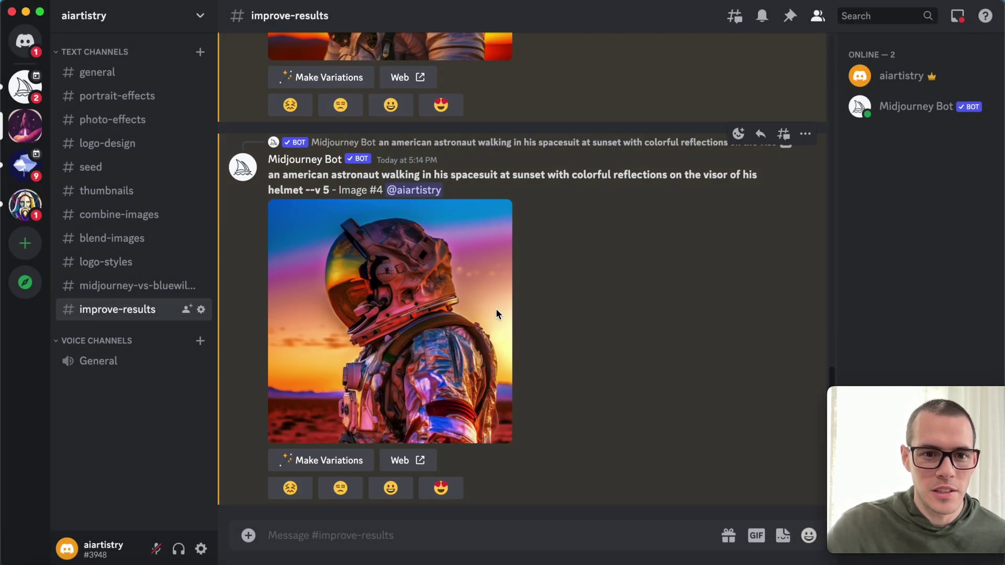
click(496, 309)
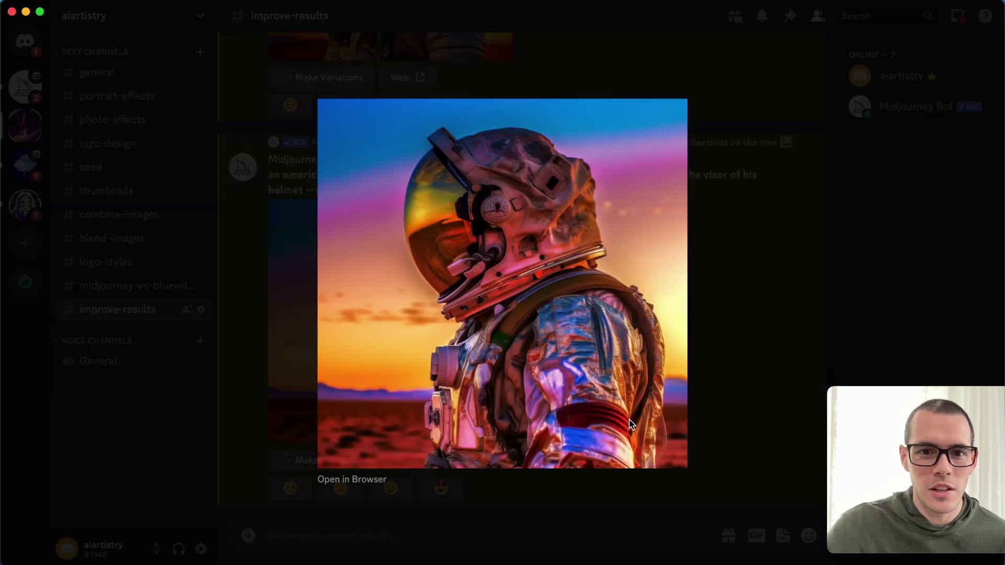
click(733, 412)
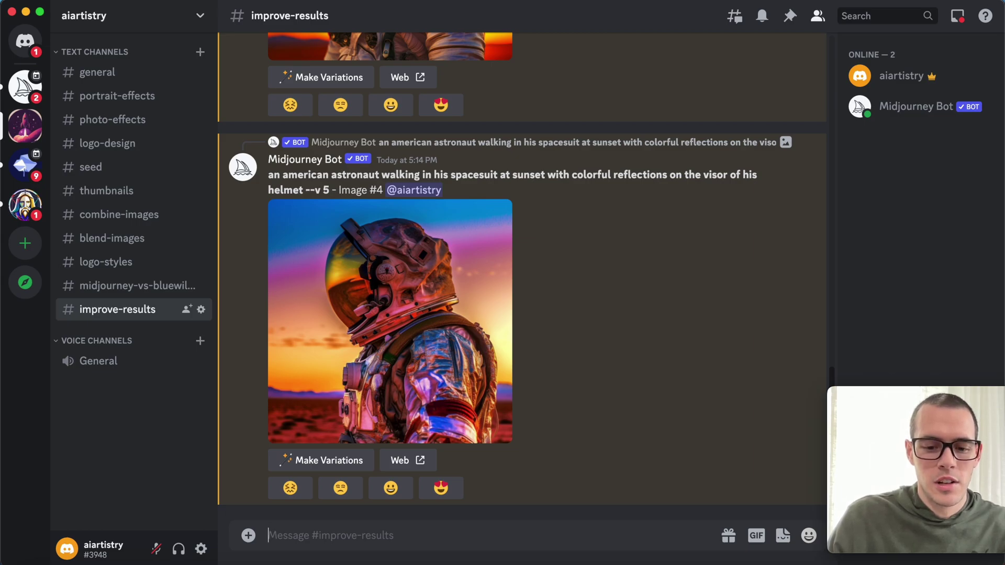
Step: Submit /imagine 'a detailed and colorful comic book drawing of a 30 year old man that gains superpowers after being bit by a shark'
text(/imagin)
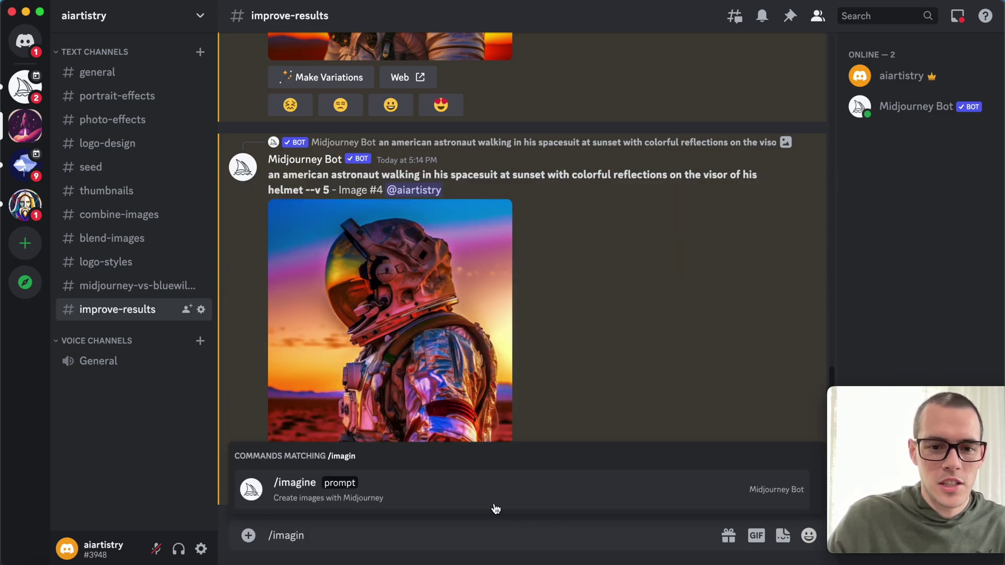
click(496, 505)
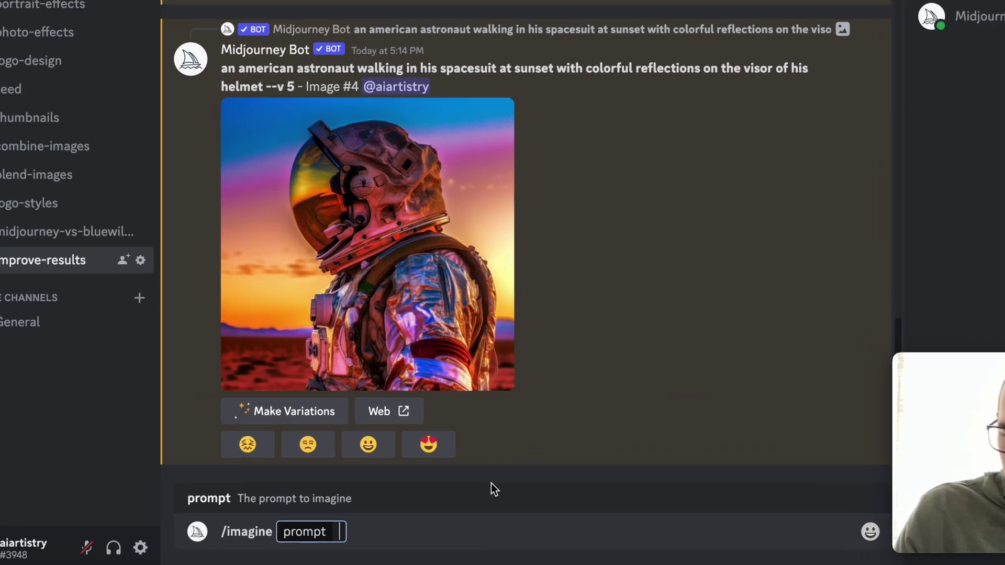
text(a)
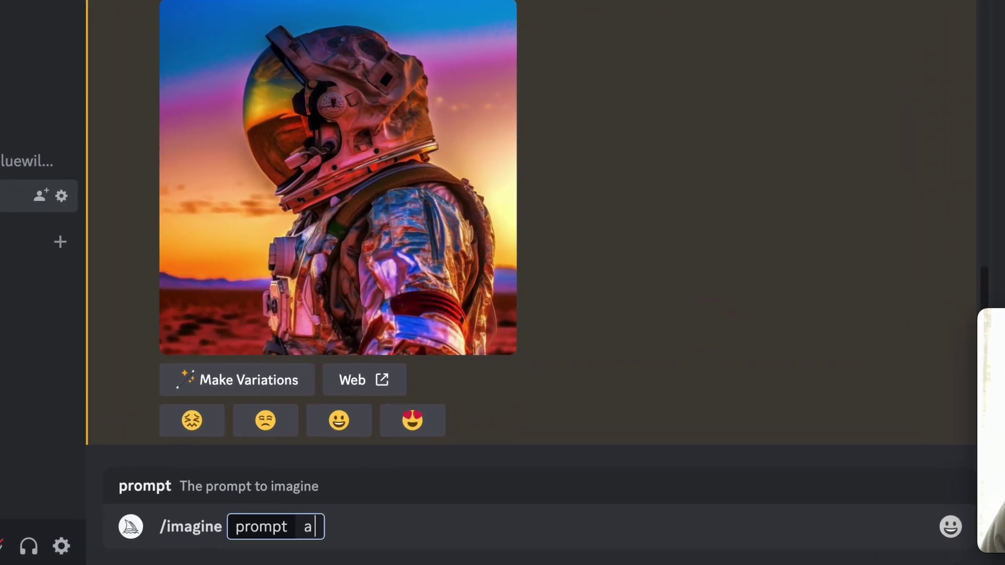
text( detailed and col)
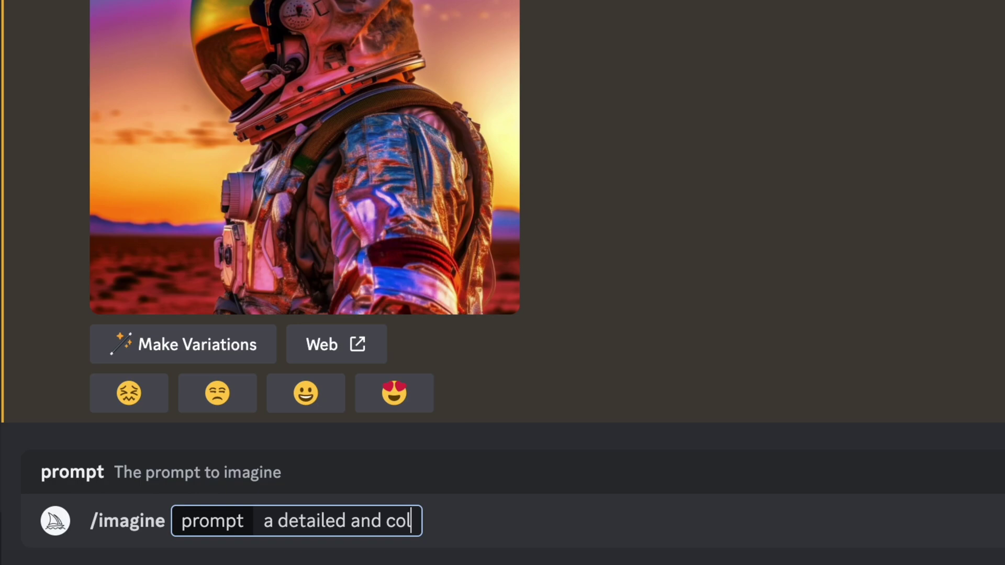
text(orful comic f)
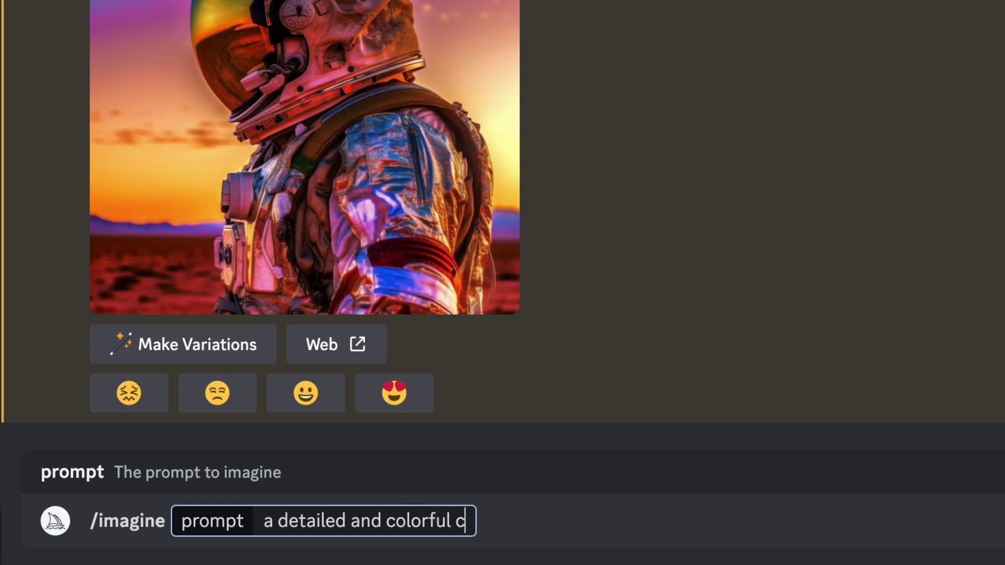
key(BackSpace)
text(bo)
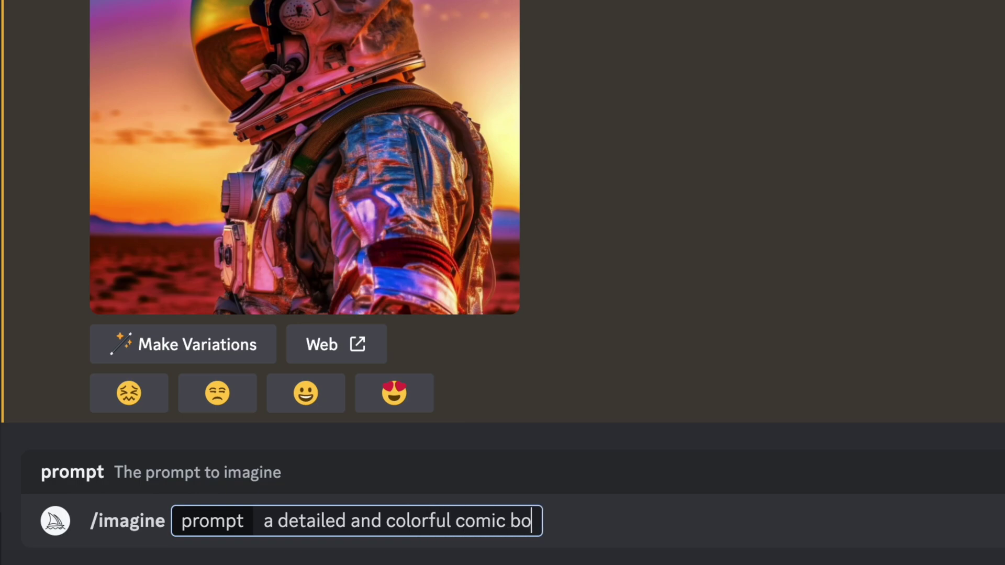
text(ok drawing of)
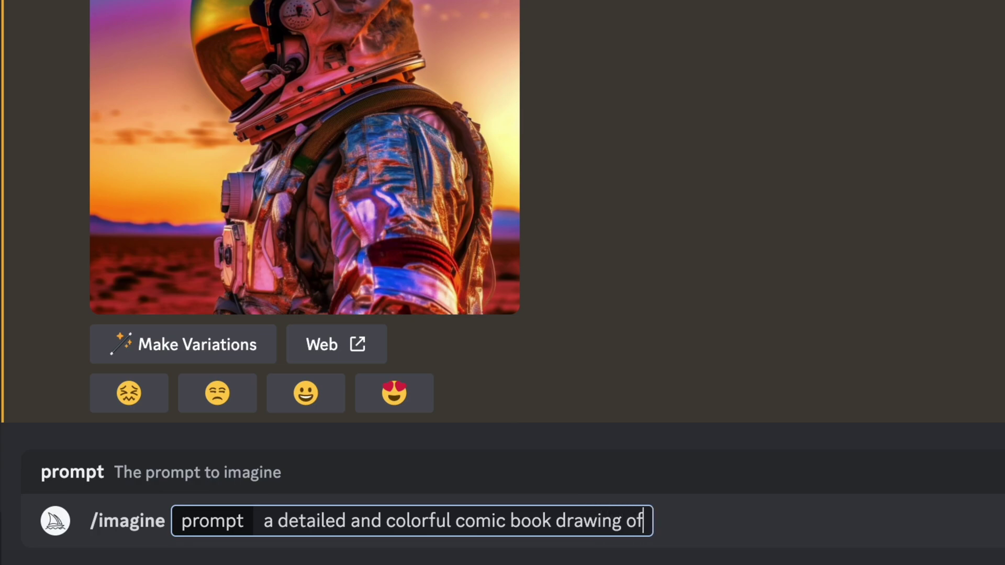
text( a 30)
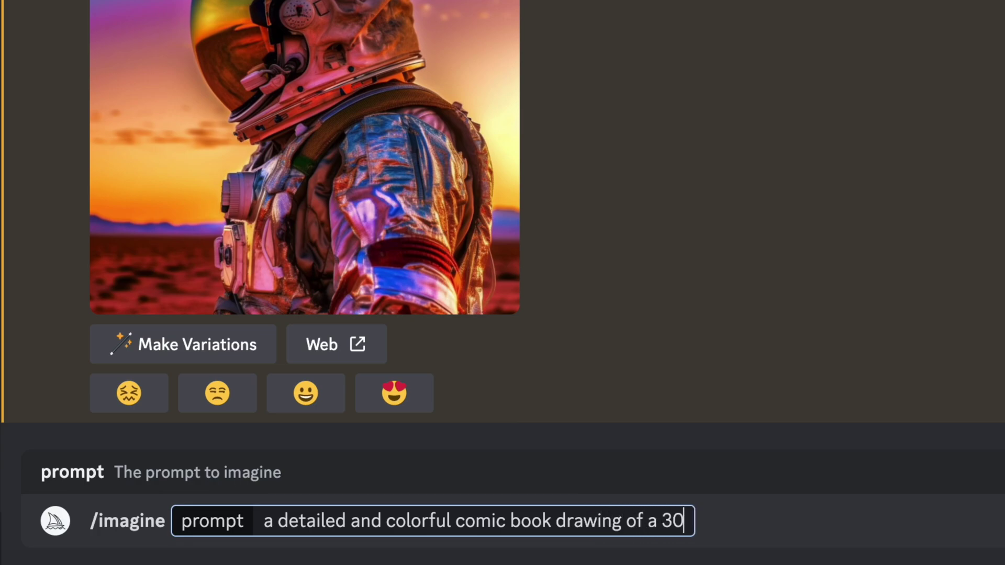
text( year old man )
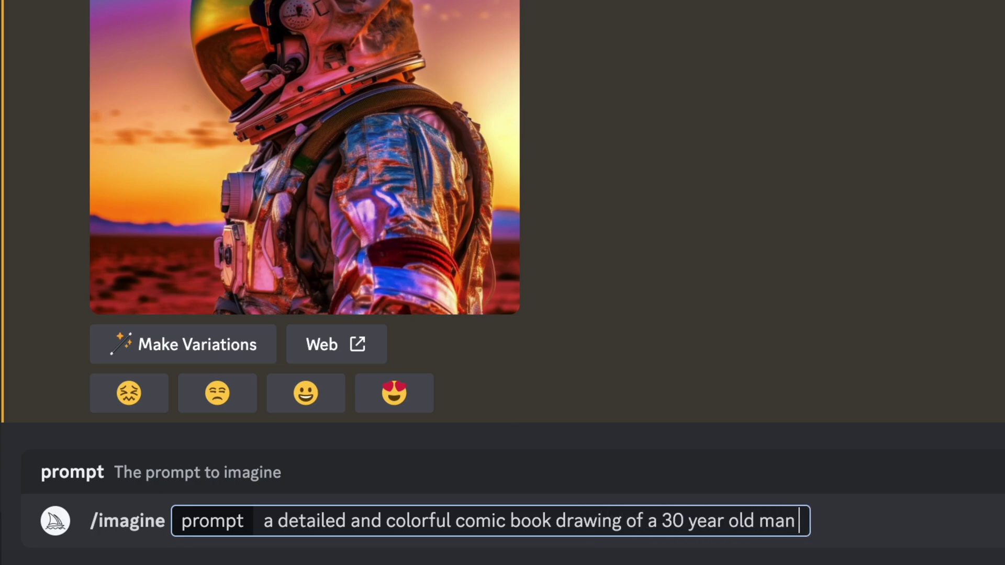
text(that)
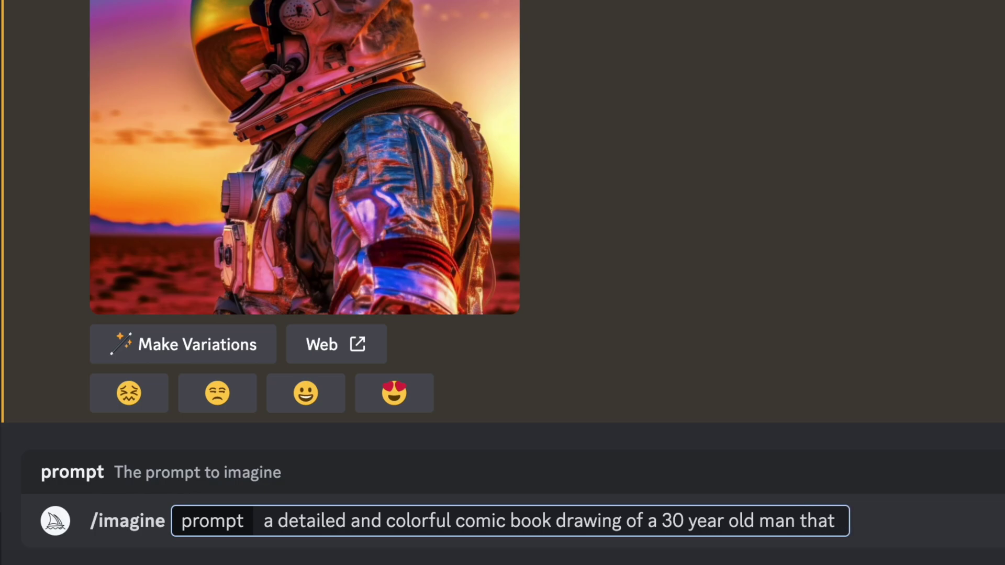
text( gains sup)
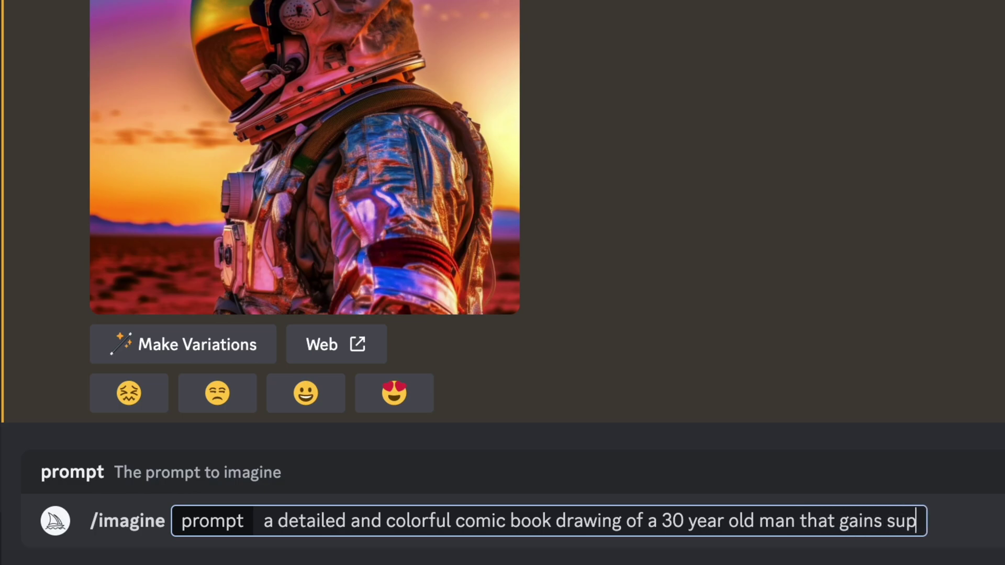
text(erpowers a)
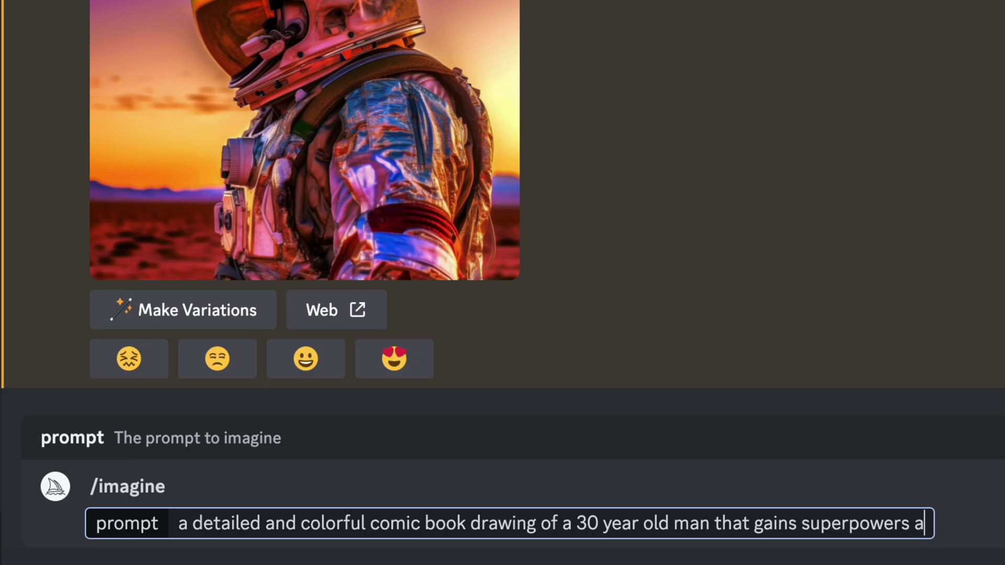
text(fter being bit )
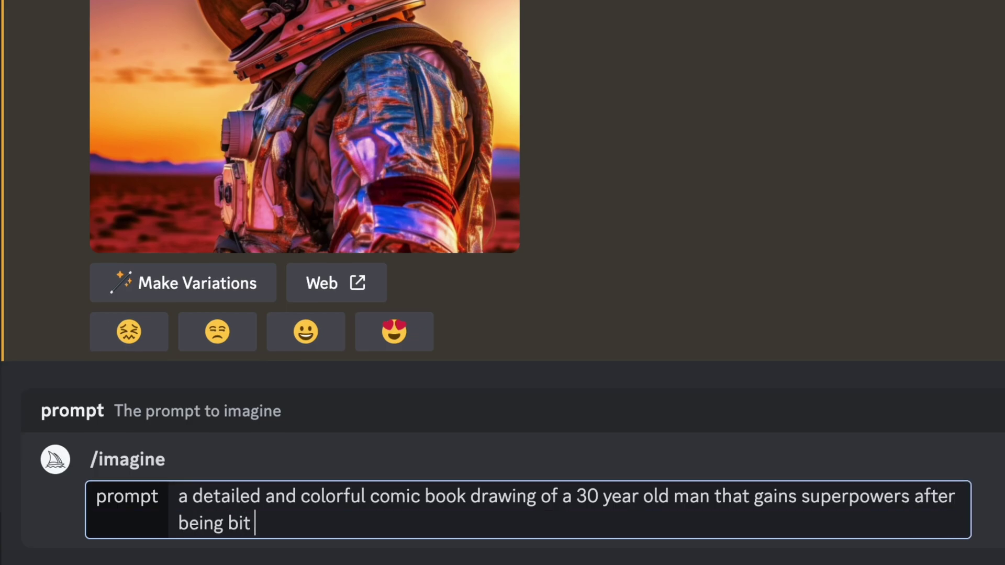
text(by a shark)
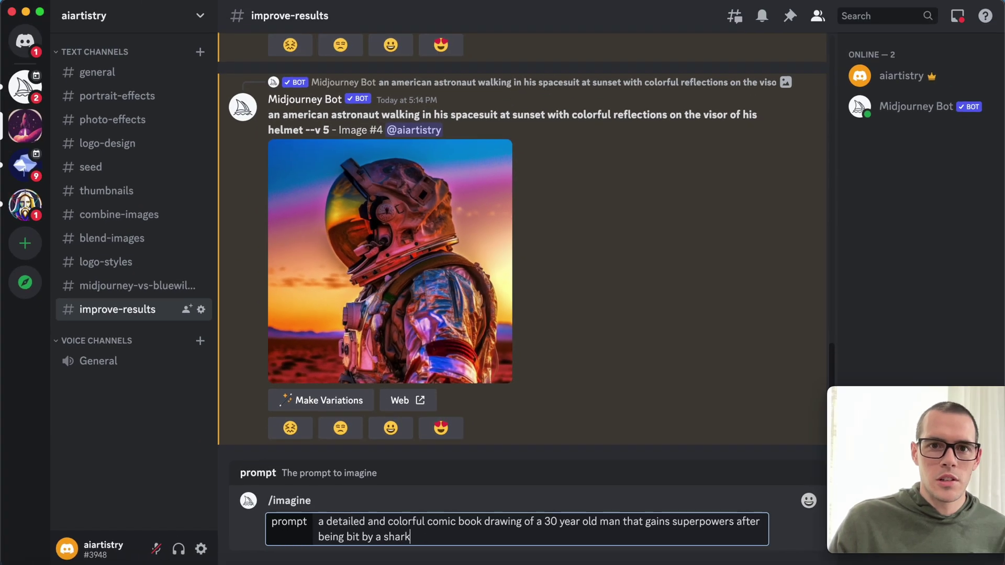
key(Return)
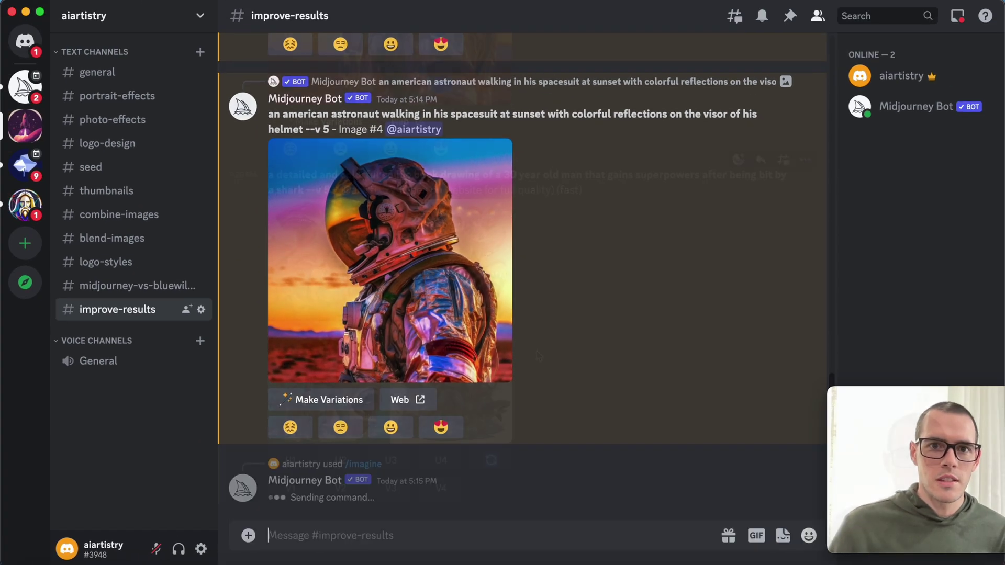
Step: Preview the shark comic grid, upscale Image #1, and view it full size before closing
click(466, 325)
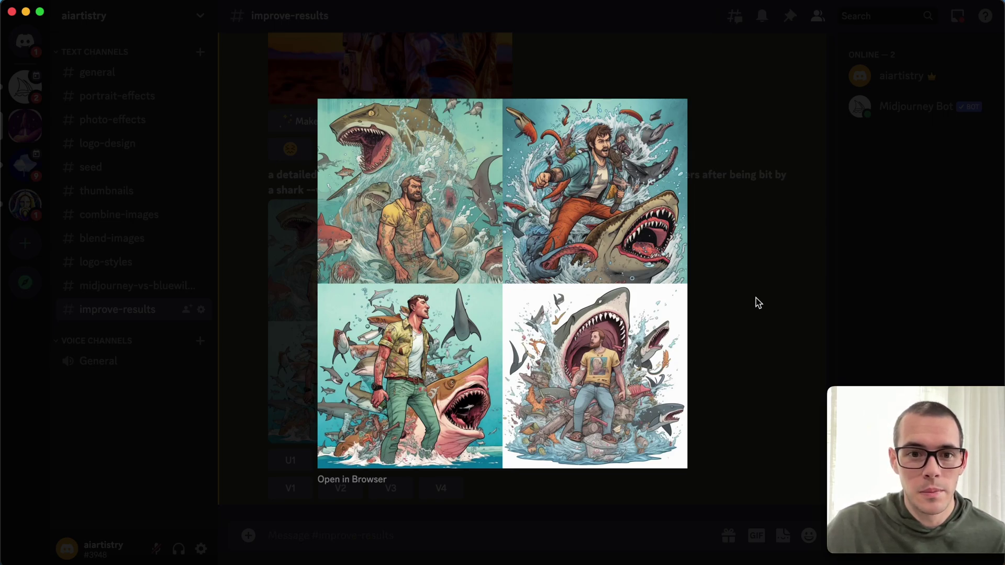
click(758, 303)
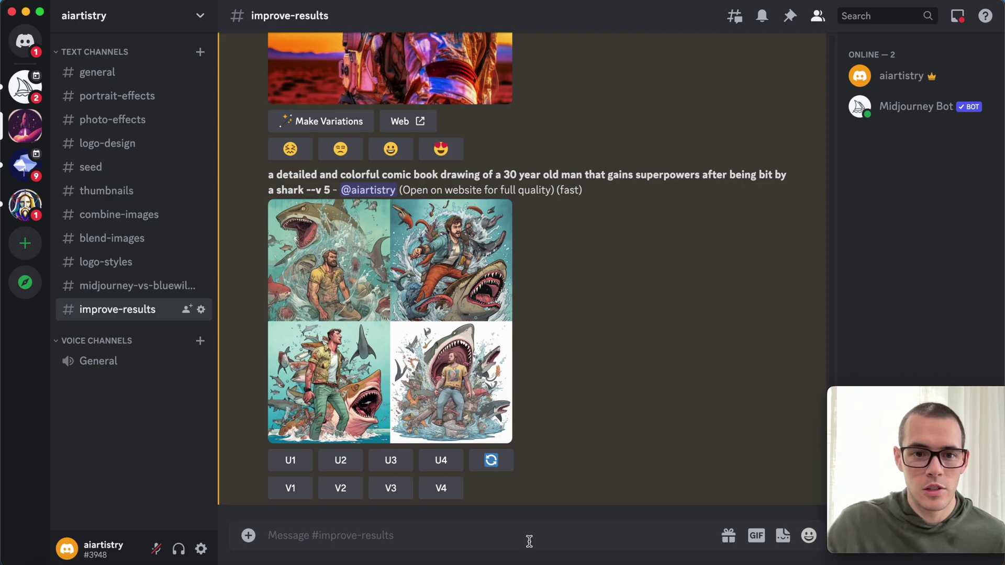
click(290, 460)
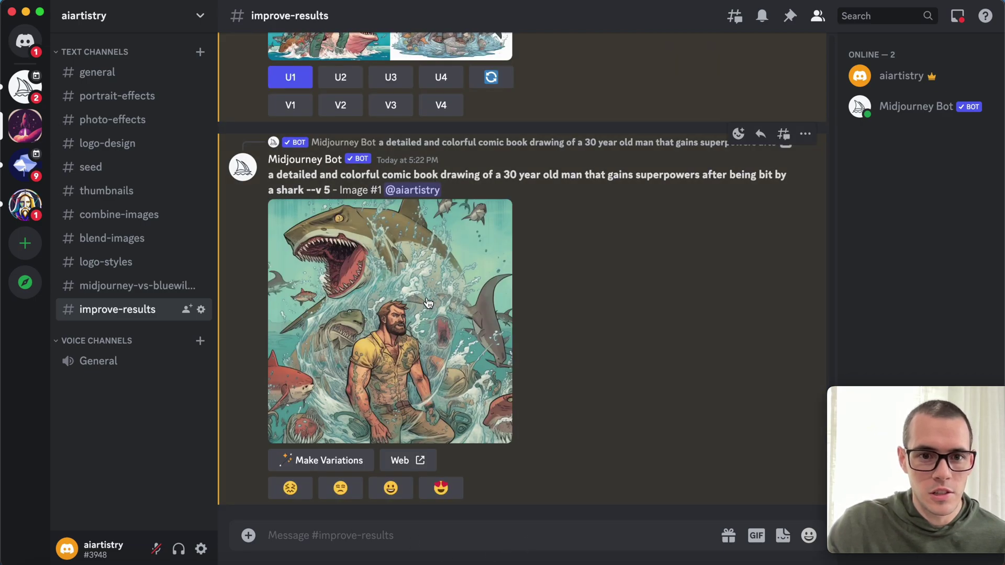
click(425, 304)
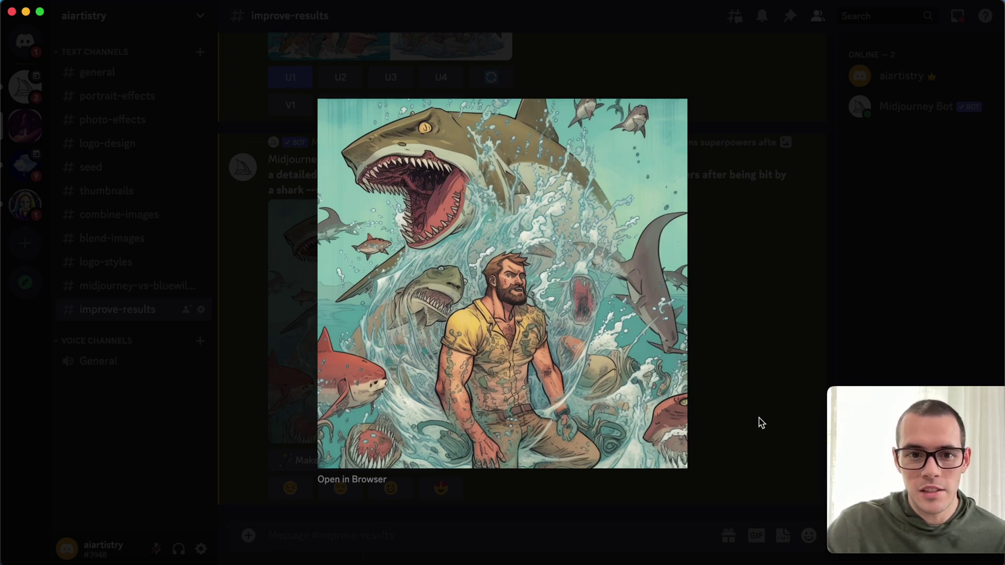
click(761, 423)
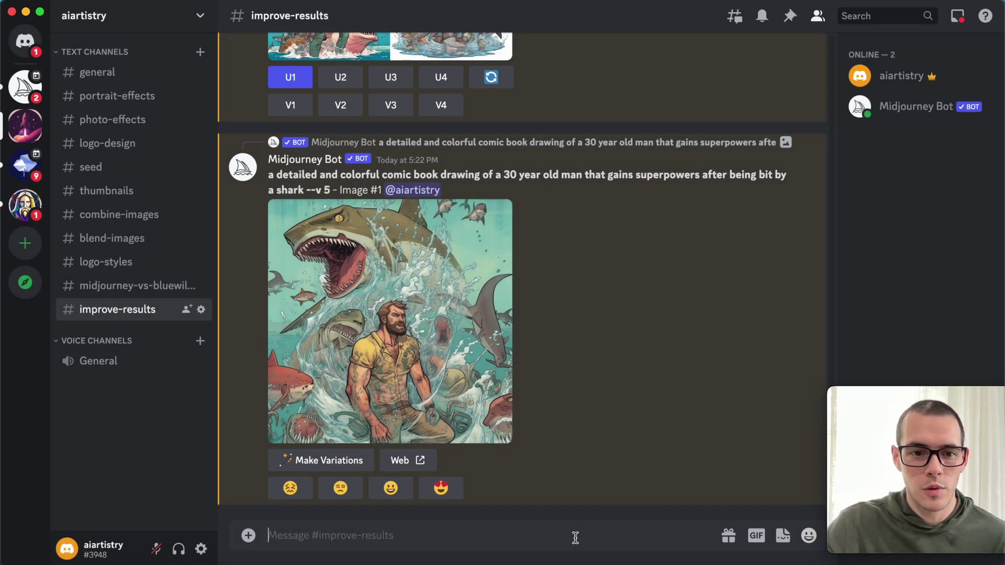
Step: Start an /imagine prompt: 'a beautiful photograph of a modern home built on the mountainside of the colorado roc…'
text(/imag)
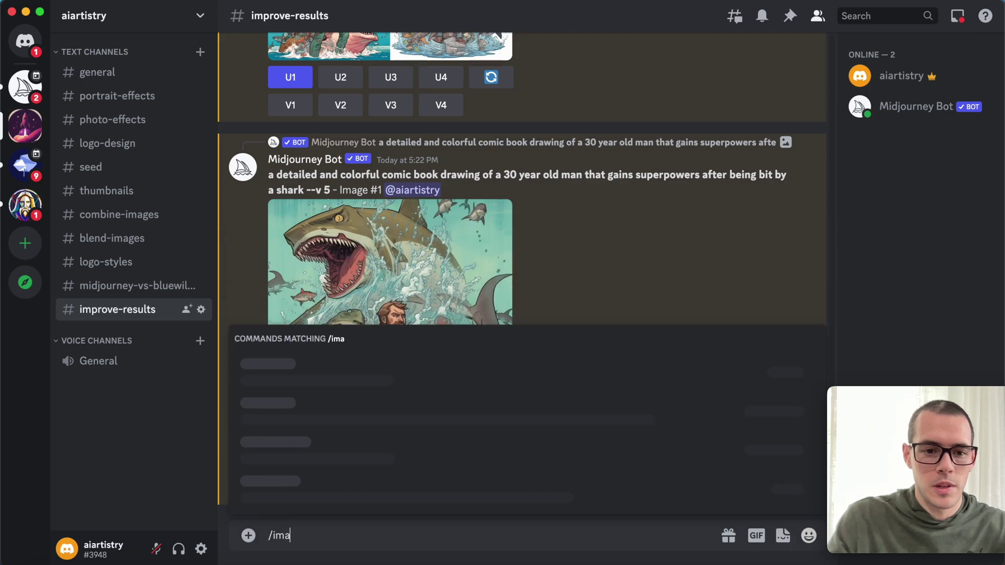
click(468, 497)
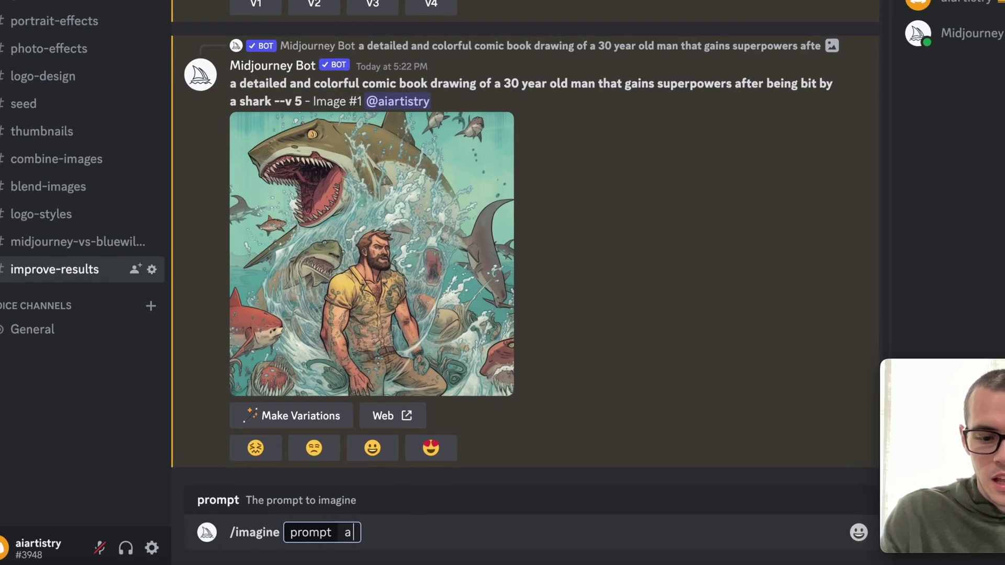
text(a beautiful)
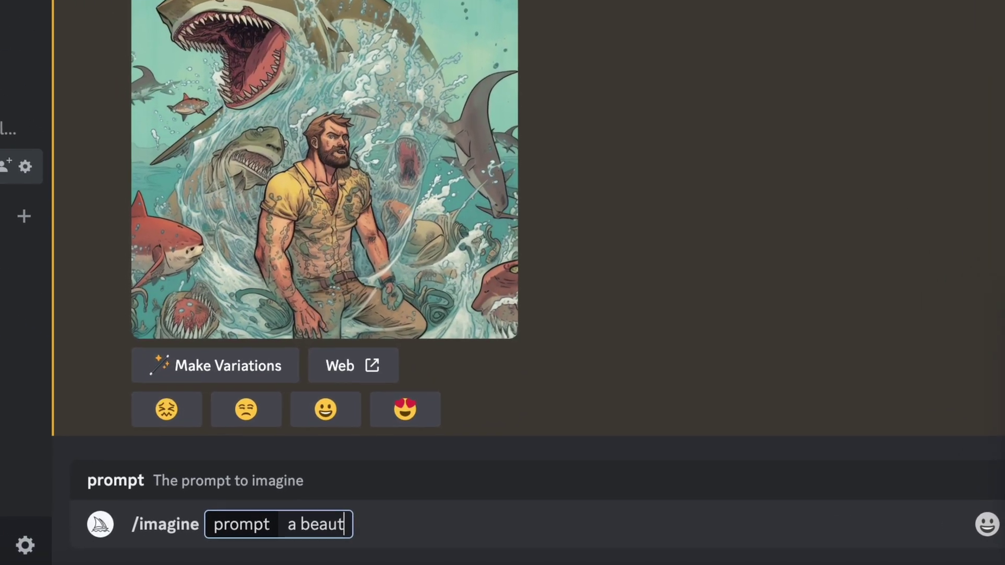
text( photograph )
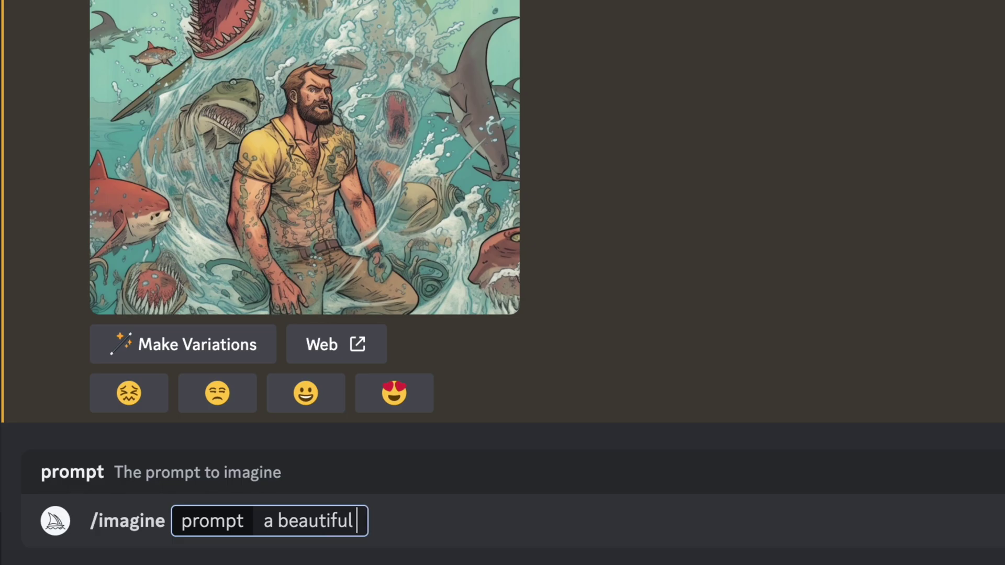
text(of a modern home )
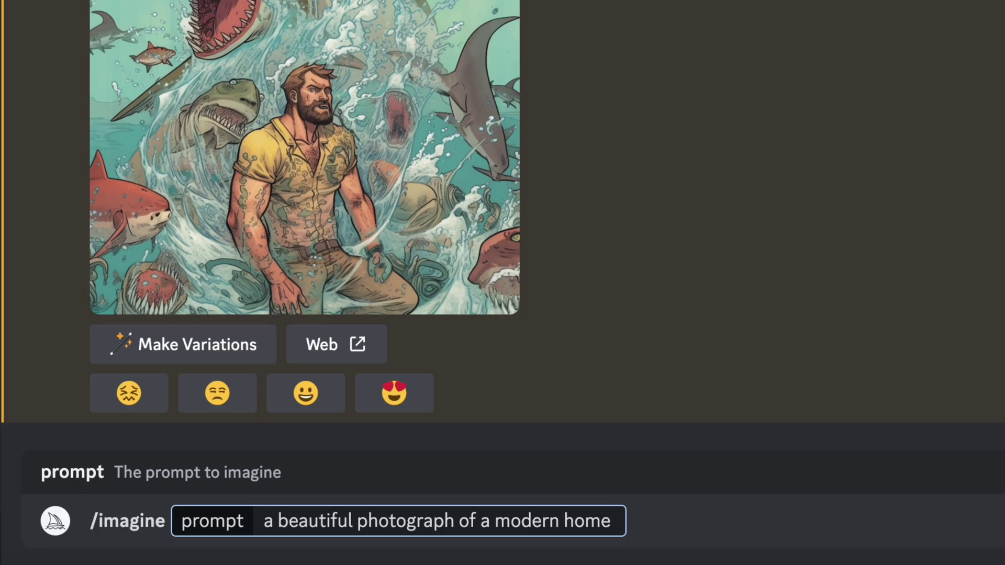
text(built on the)
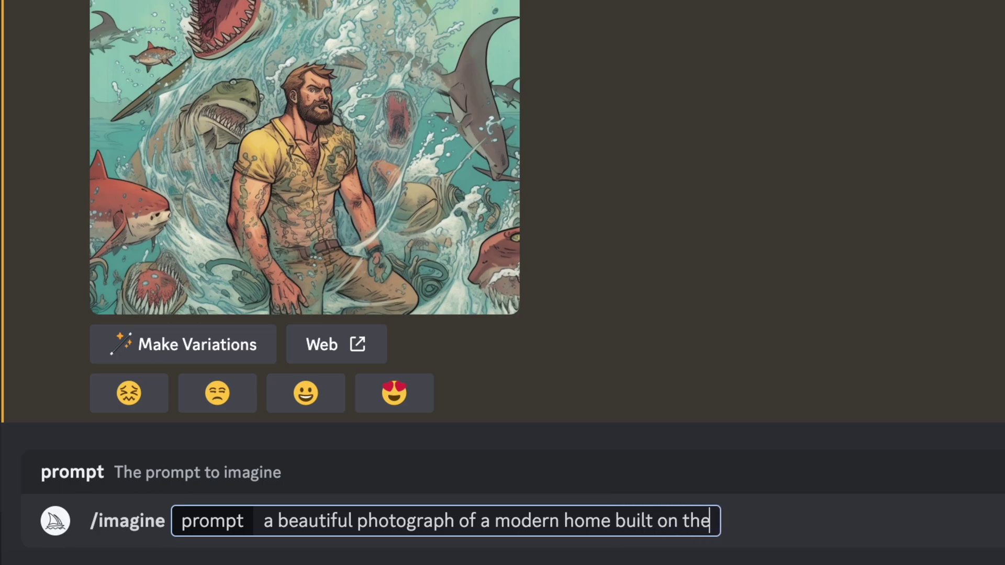
text( mountainside )
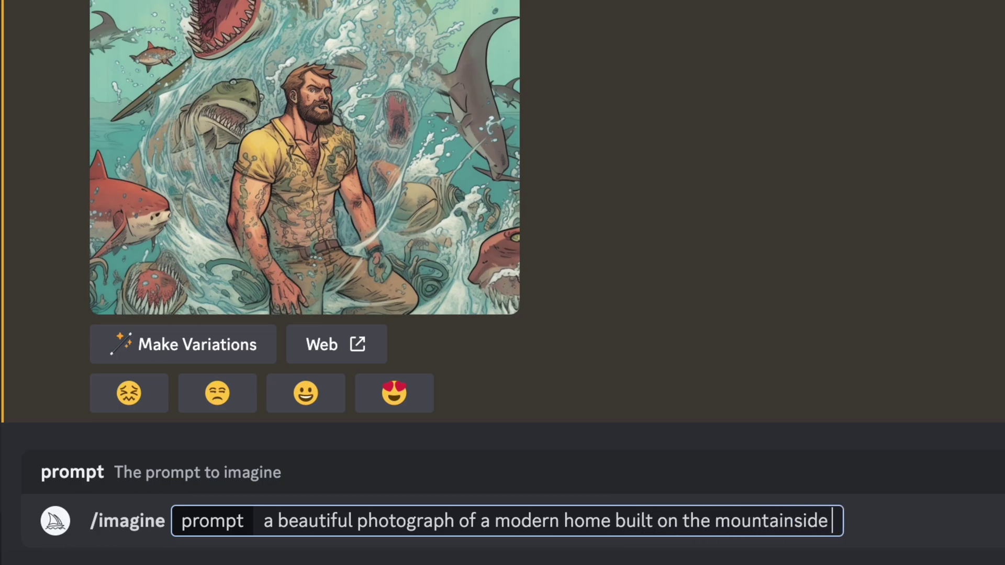
text(of the co)
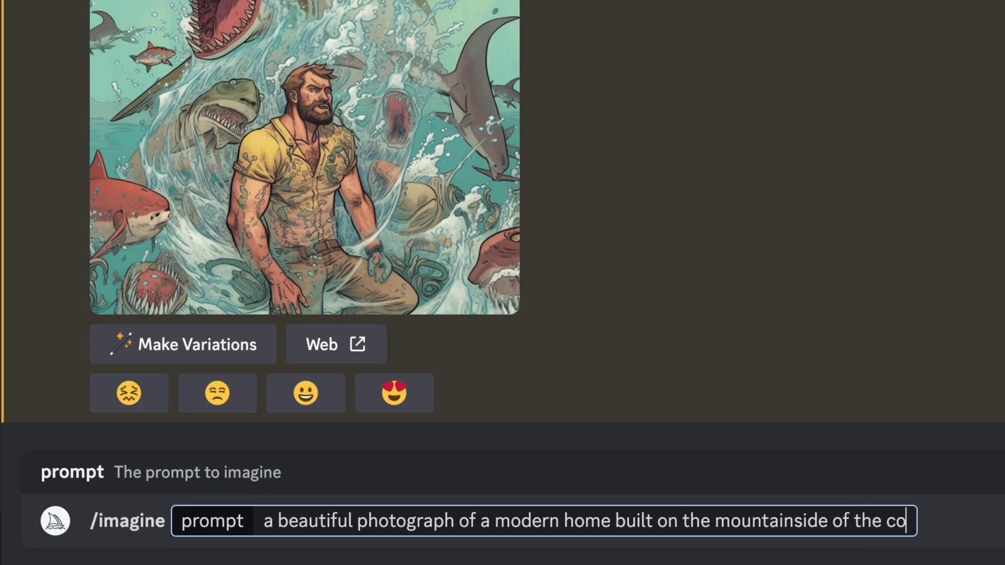
text(lorado rock)
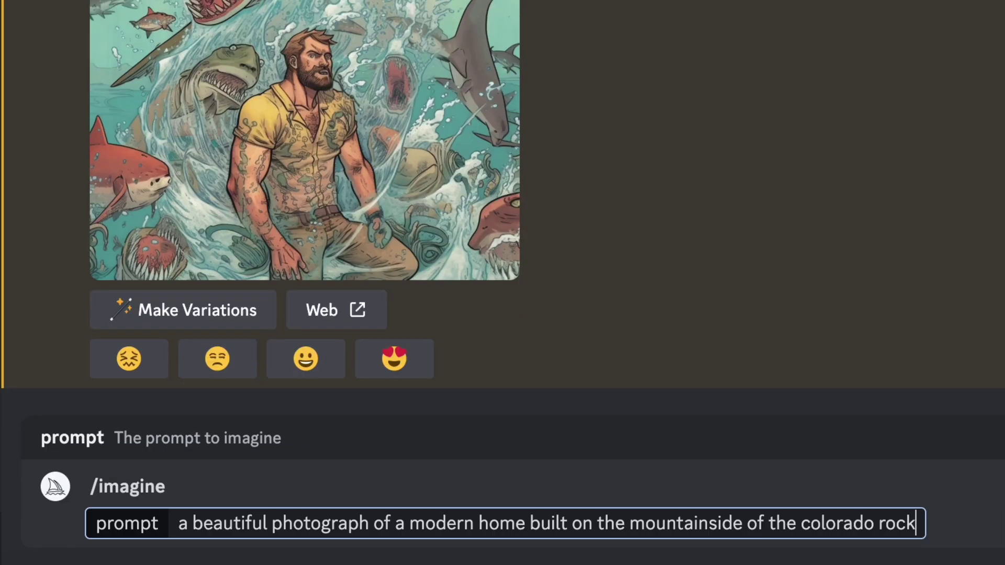
text(ies wit)
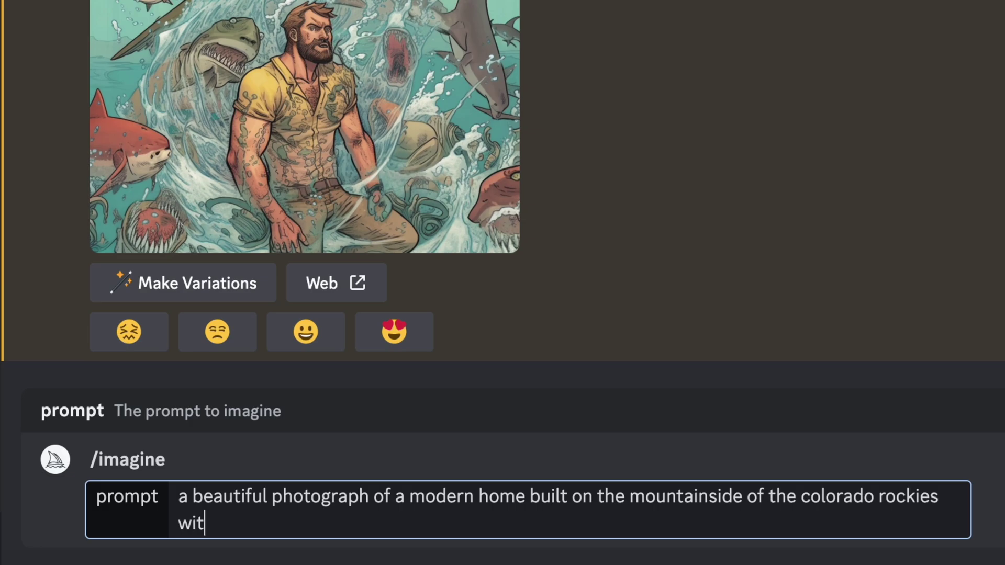
text(h a view of )
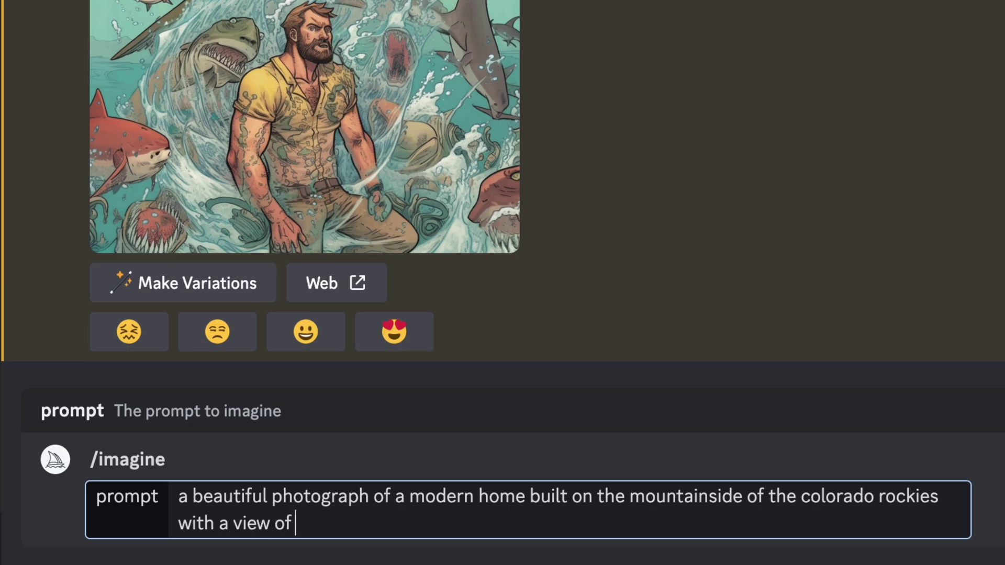
text(the surrounding peaks.)
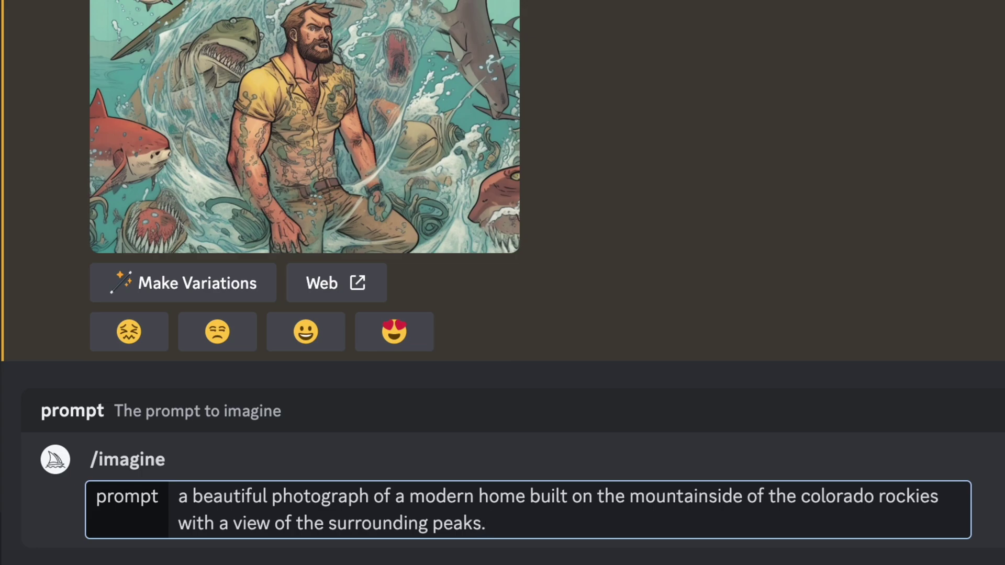
text( the backgr)
text(ound shows )
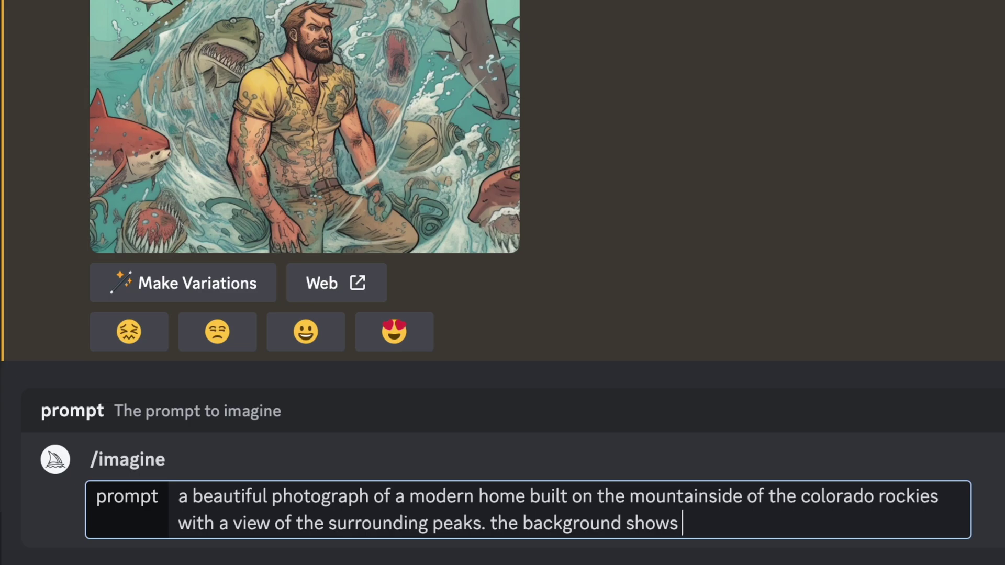
text(a gorgeous )
text(pink sun)
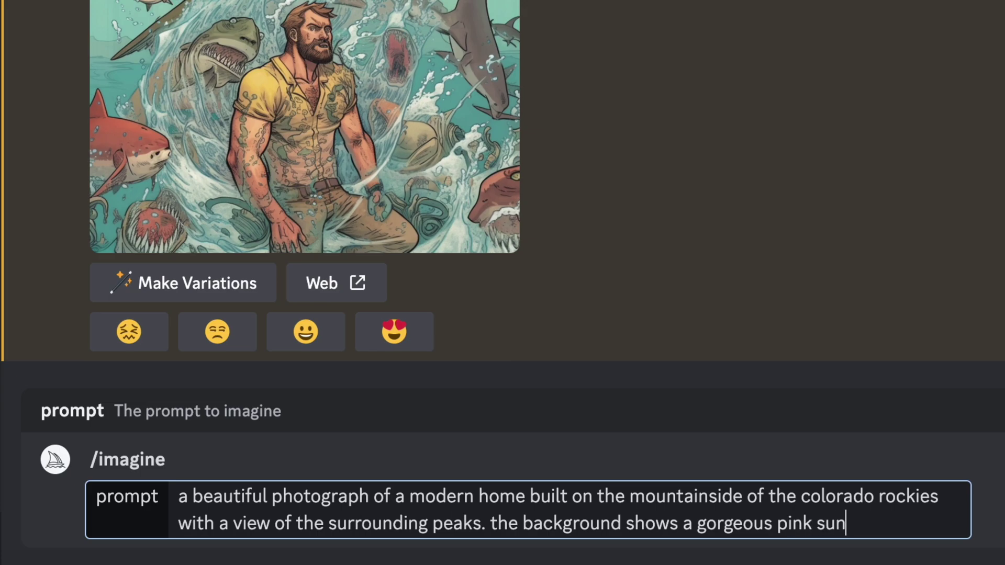
text(set reflecting)
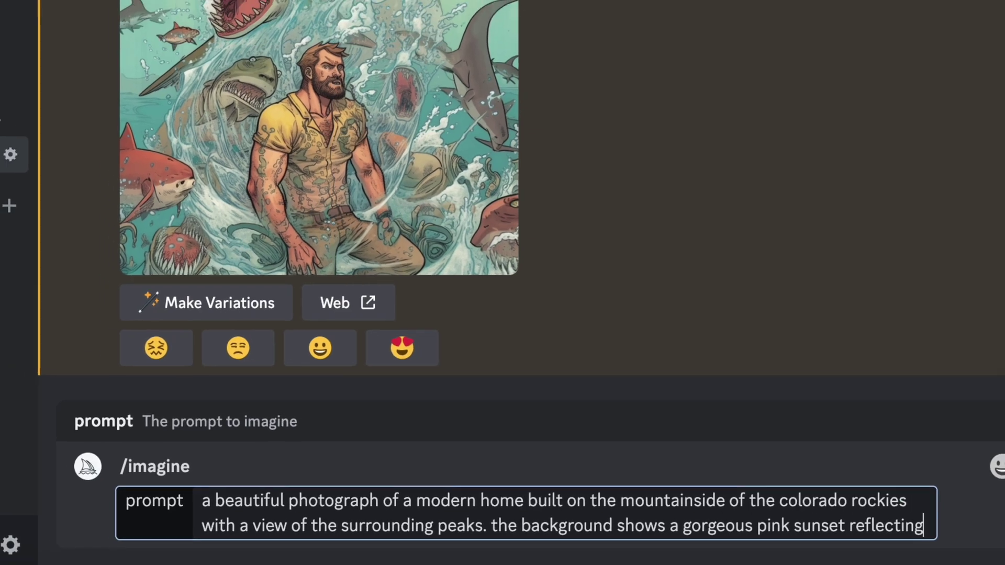
text( on the clouds)
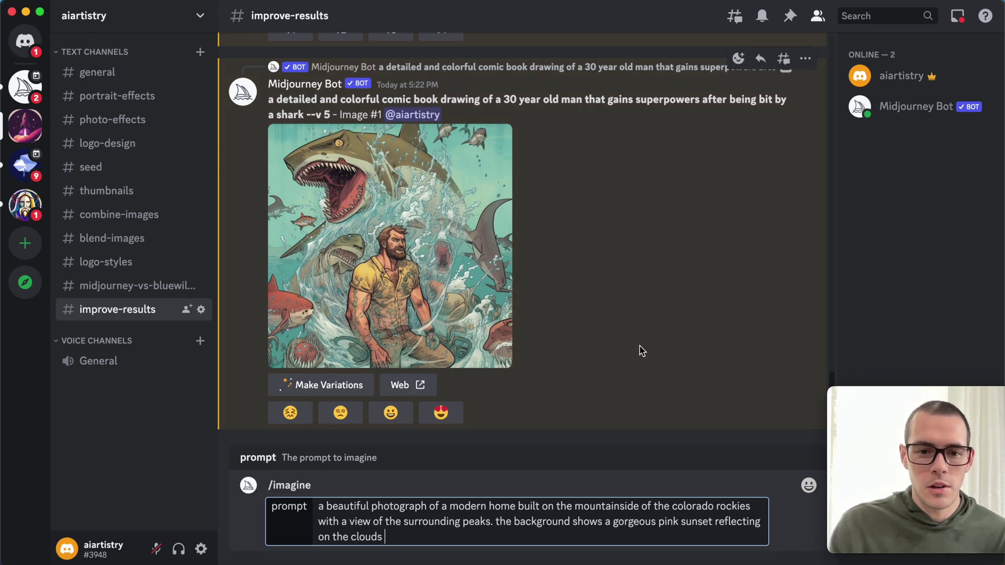
Step: Submit the mountain-home prompt, preview the grid, and upscale Images #3 and #4
key(Return)
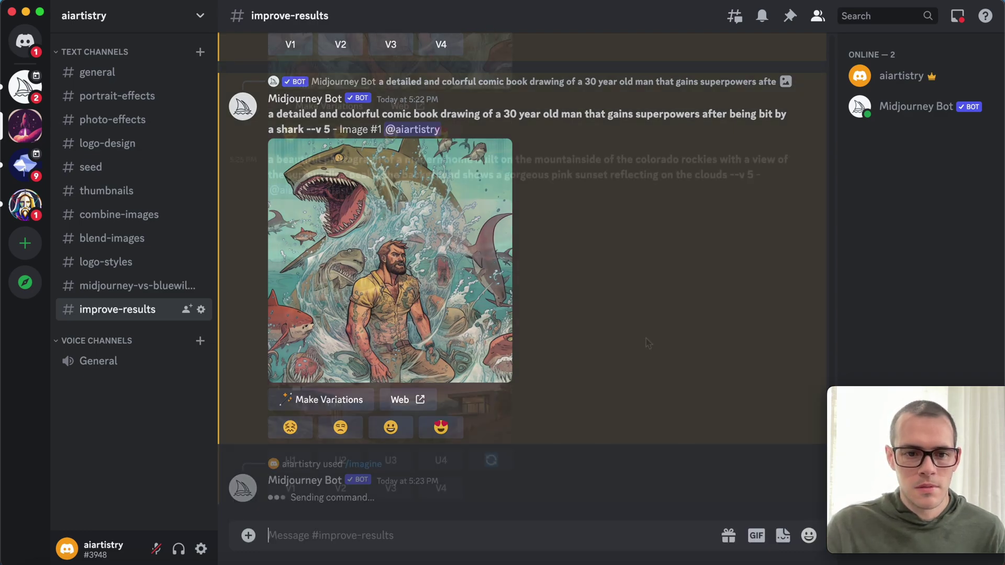
click(486, 321)
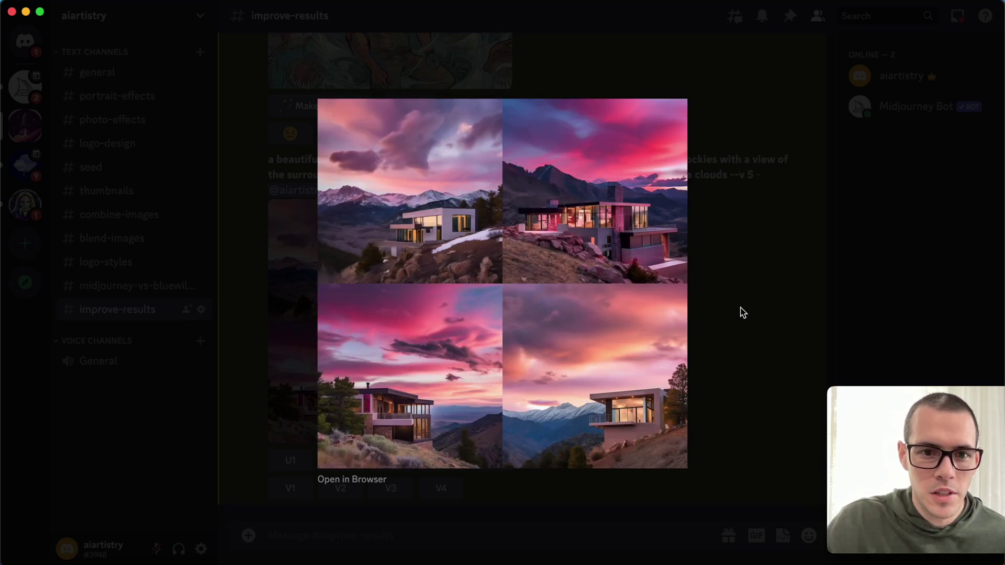
click(743, 312)
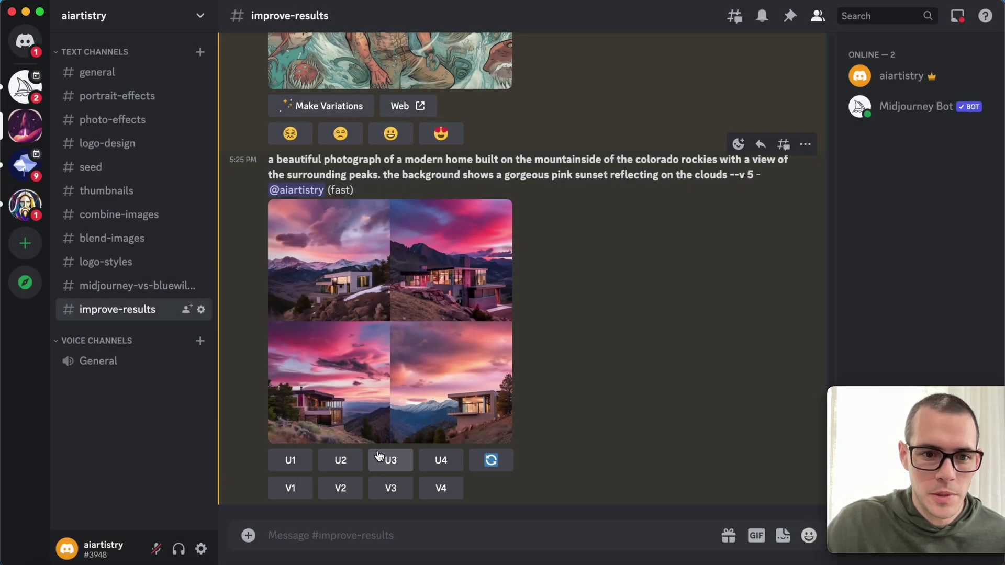
click(403, 463)
click(434, 463)
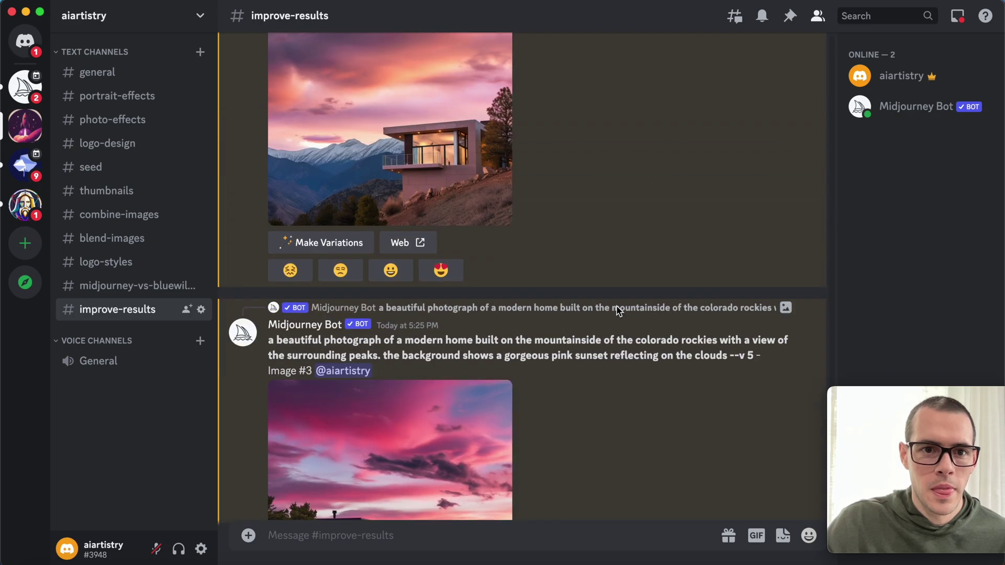
Step: View the upscaled mountain-home Images #4 and #3 full size, closing each preview
click(475, 153)
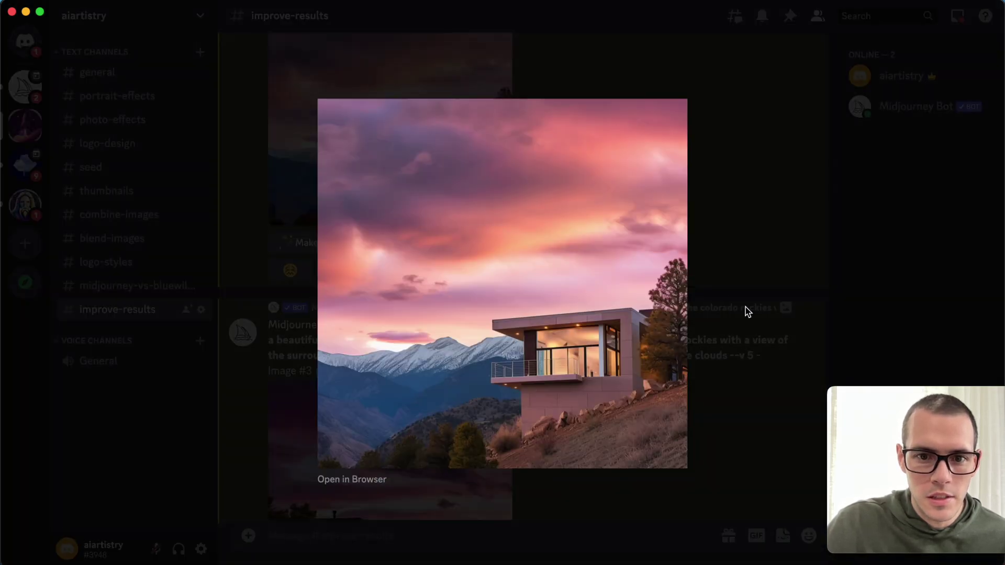
click(757, 208)
scroll(756, 206, down, 5)
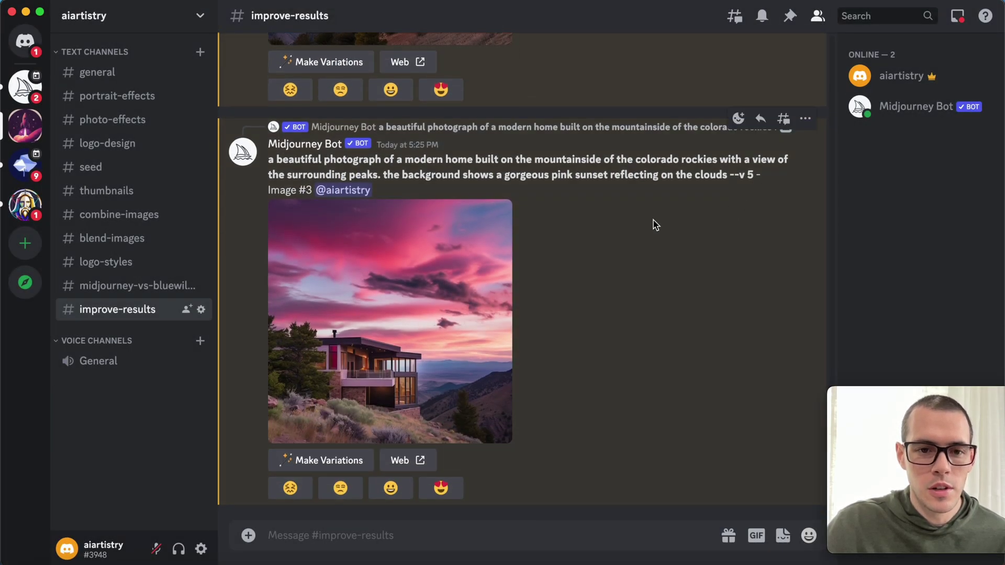
click(444, 305)
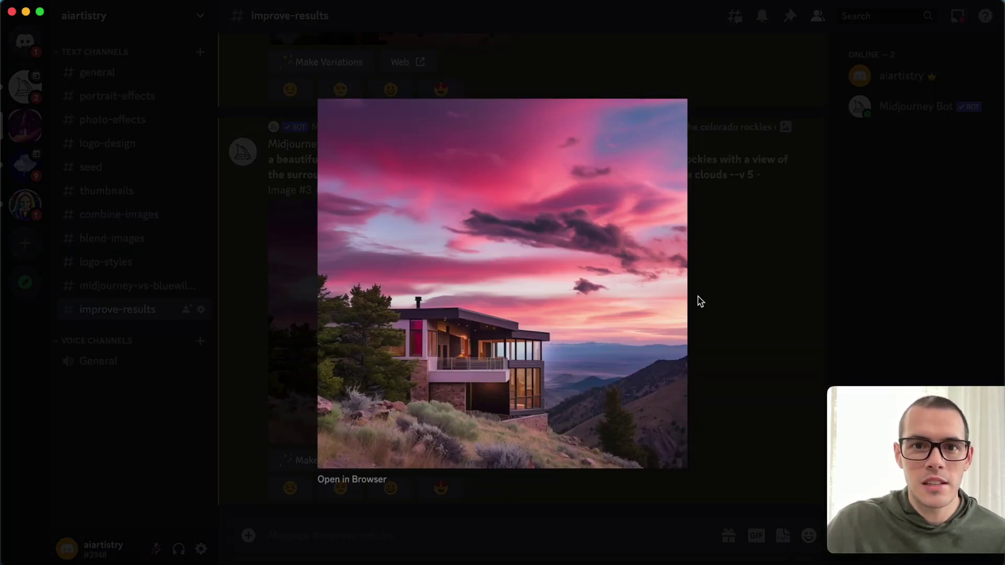
click(745, 311)
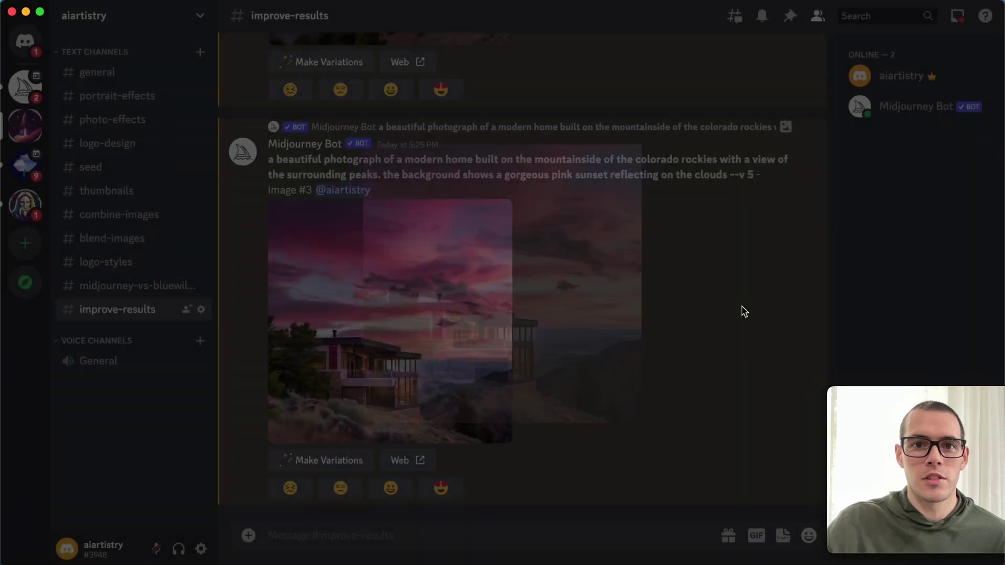